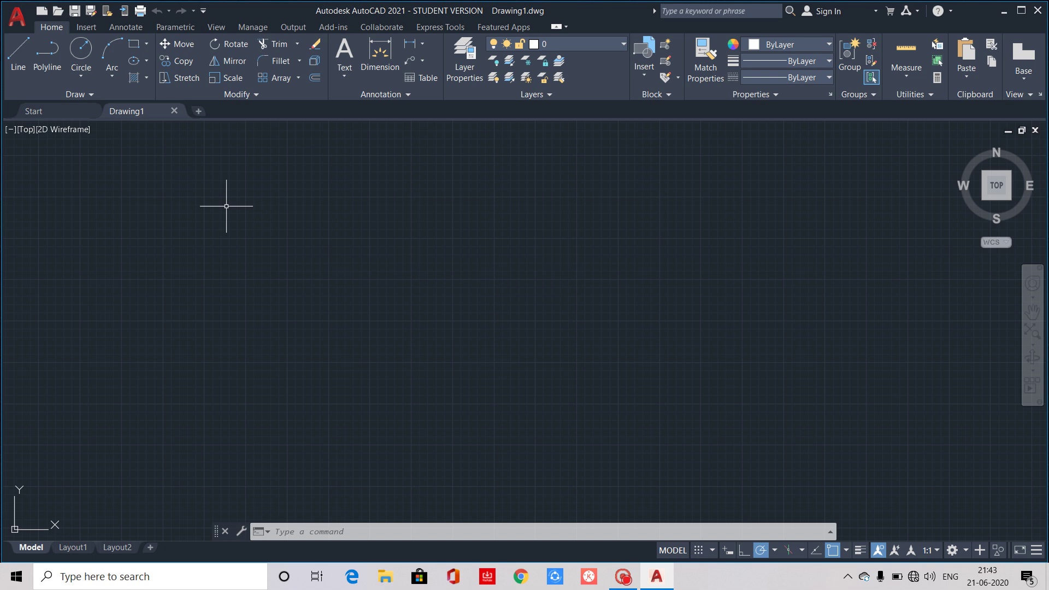
- Call up Help and dismiss its prompt, and show and hide the command history window
{"action": "key", "text": "F1"}
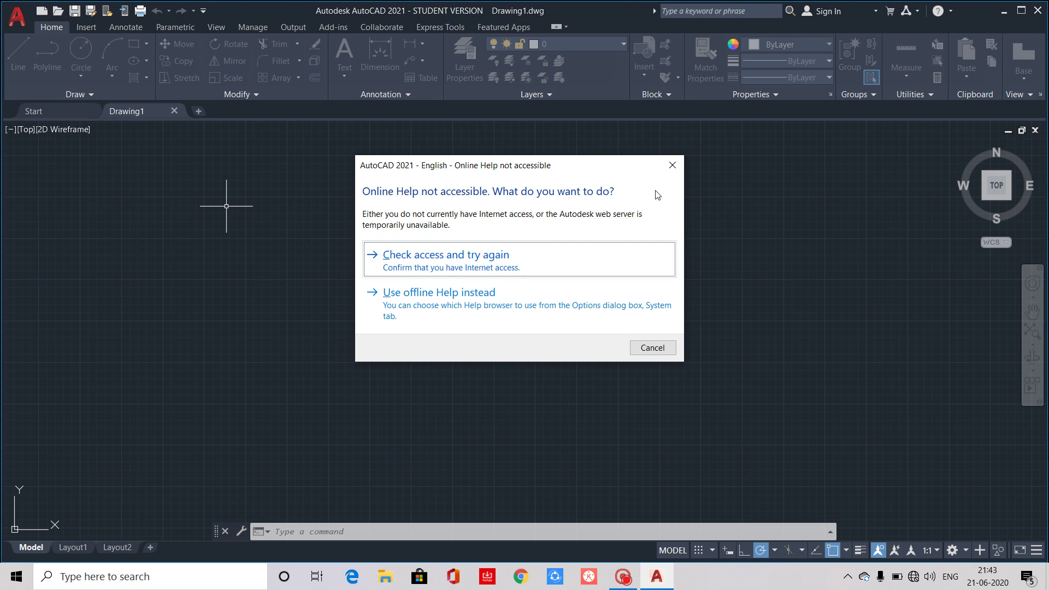
{"action": "left_click", "coordinate": [649, 354]}
{"action": "key", "text": "F2"}
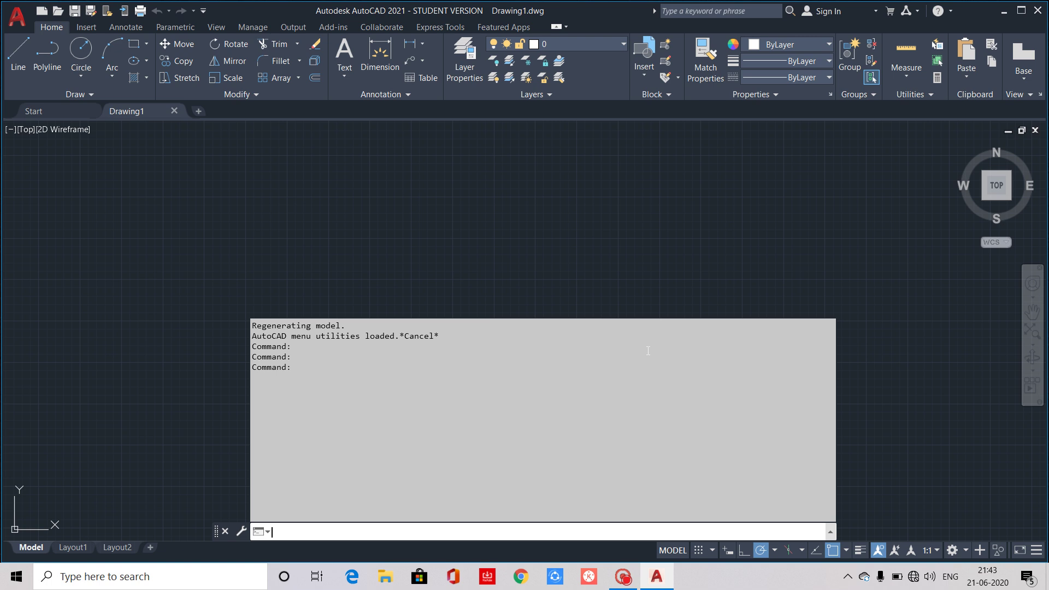
{"action": "key", "text": "F2"}
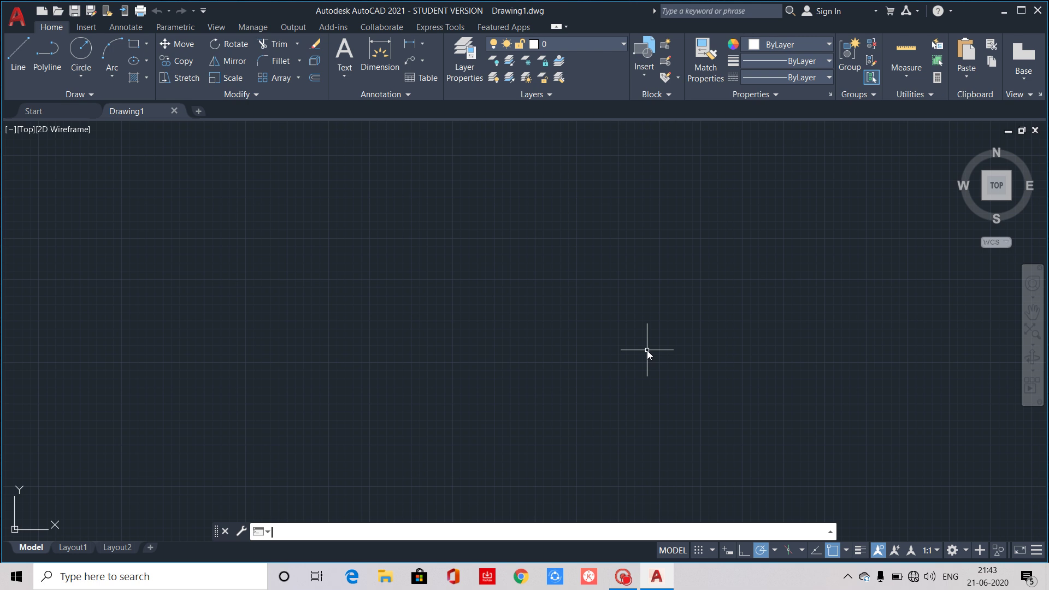
- Hide the Command Line window, try a line without it, and restore the window
{"action": "left_click", "coordinate": [225, 531]}
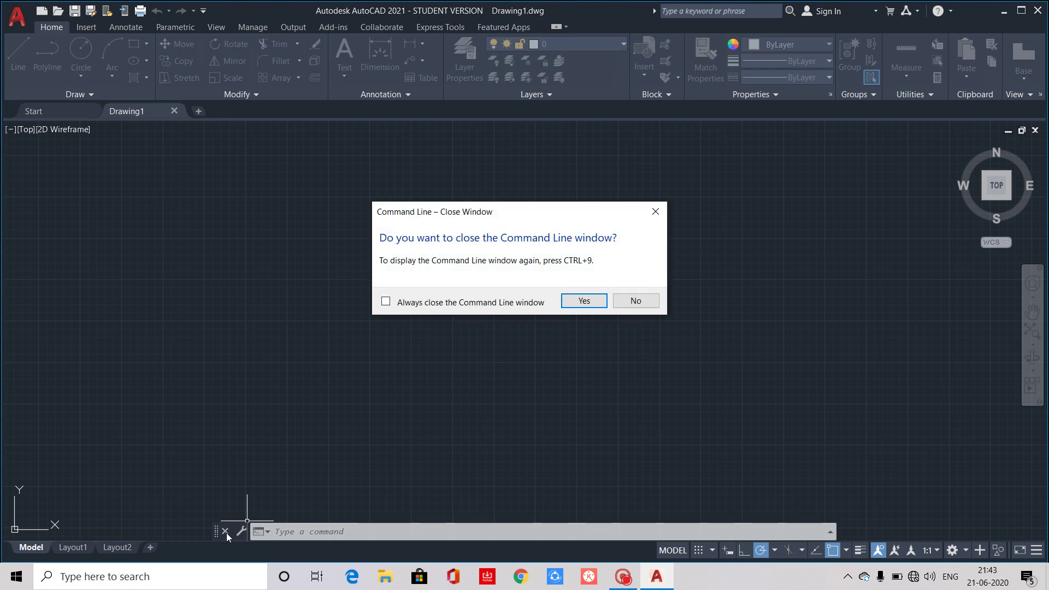
{"action": "left_click", "coordinate": [584, 301]}
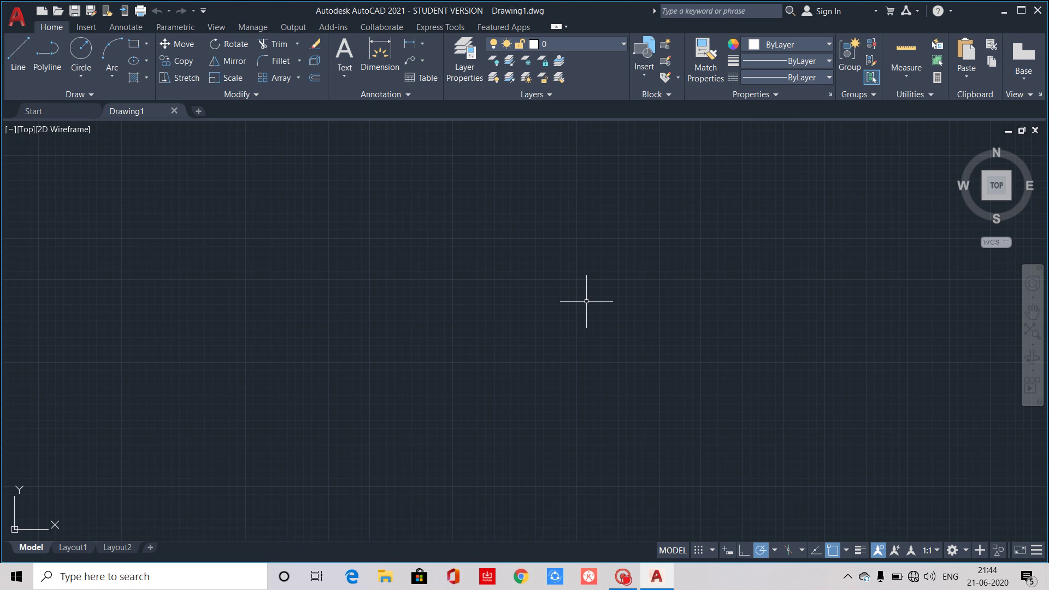
{"action": "left_click", "coordinate": [457, 277]}
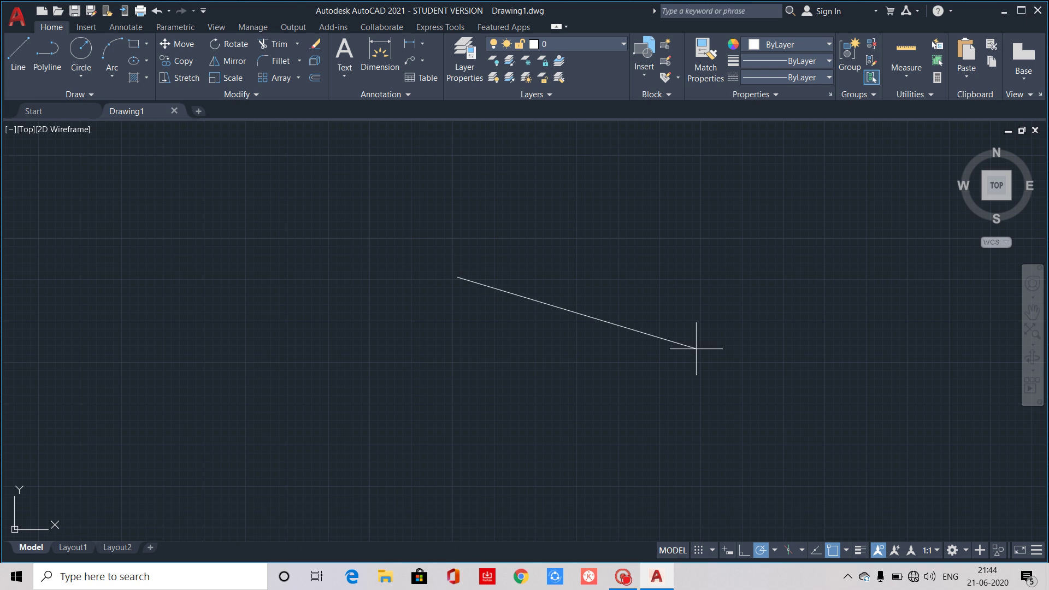
{"action": "key", "text": "Escape"}
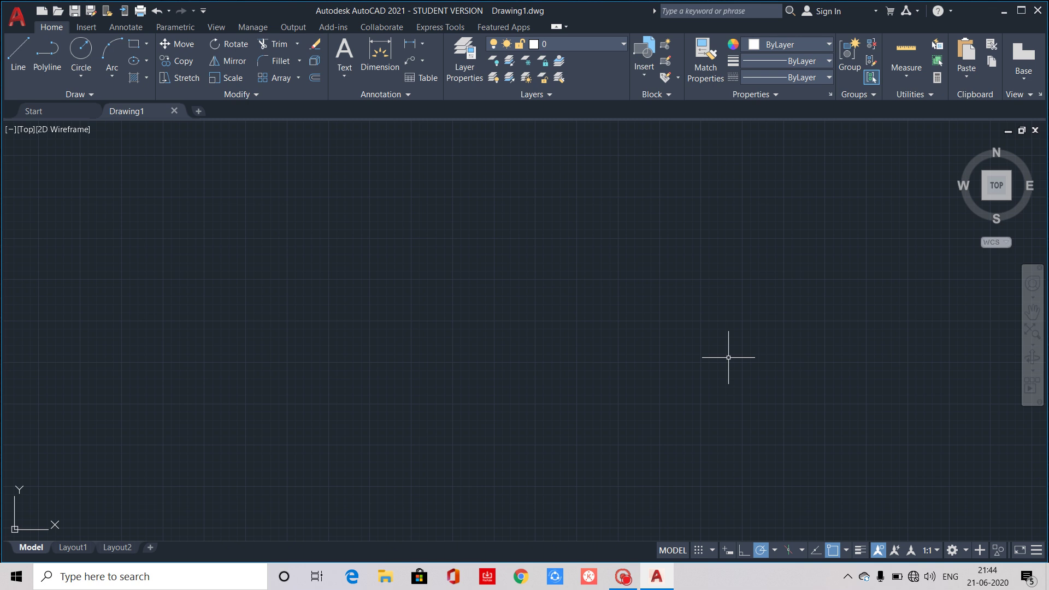
{"action": "key", "text": "ctrl+9"}
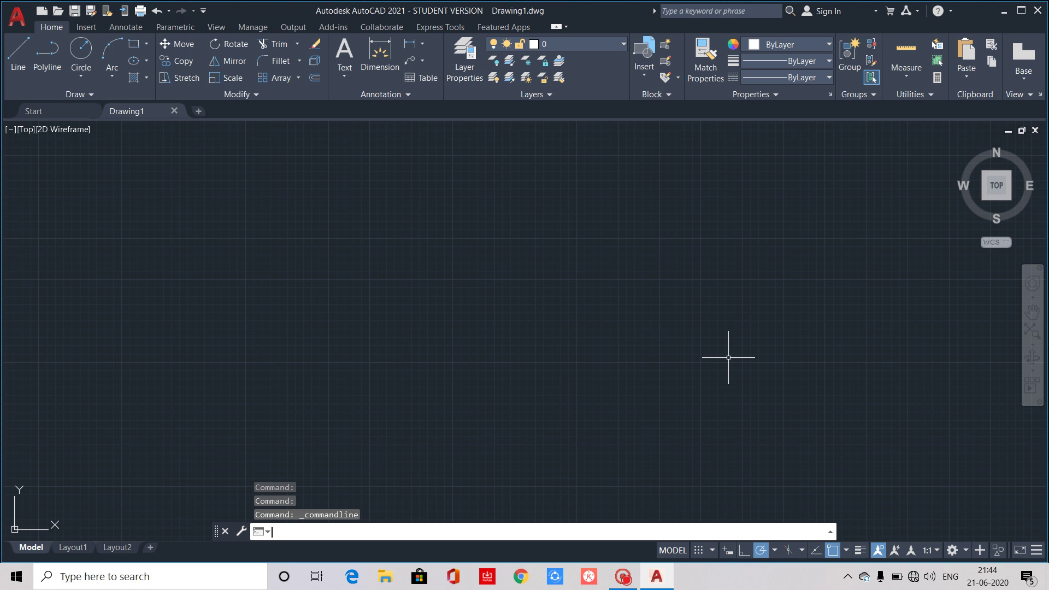
- Toggle object snap off and back on twice
{"action": "key", "text": "F3"}
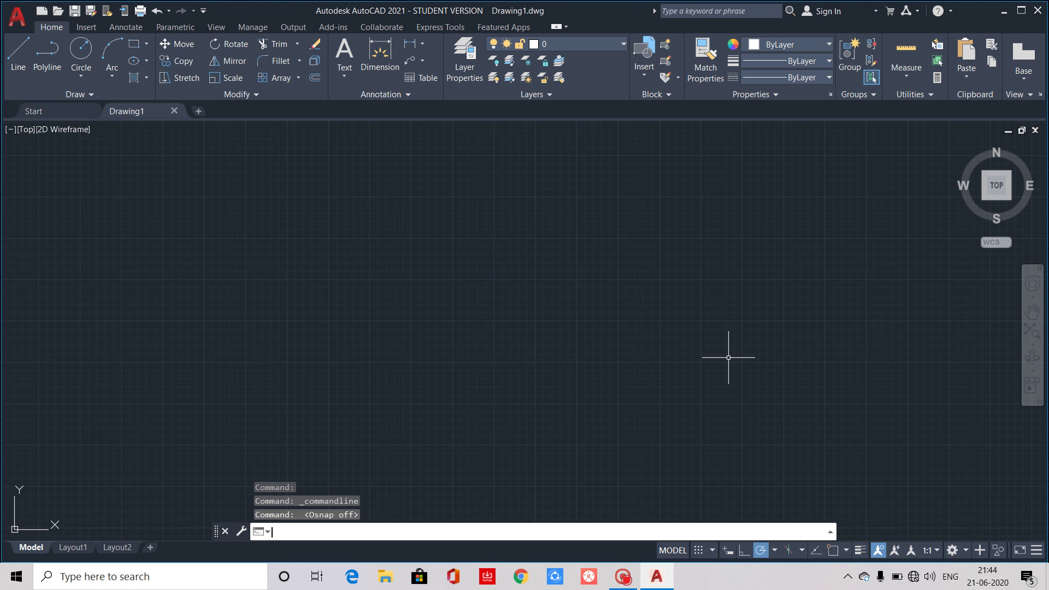
{"action": "key", "text": "F3"}
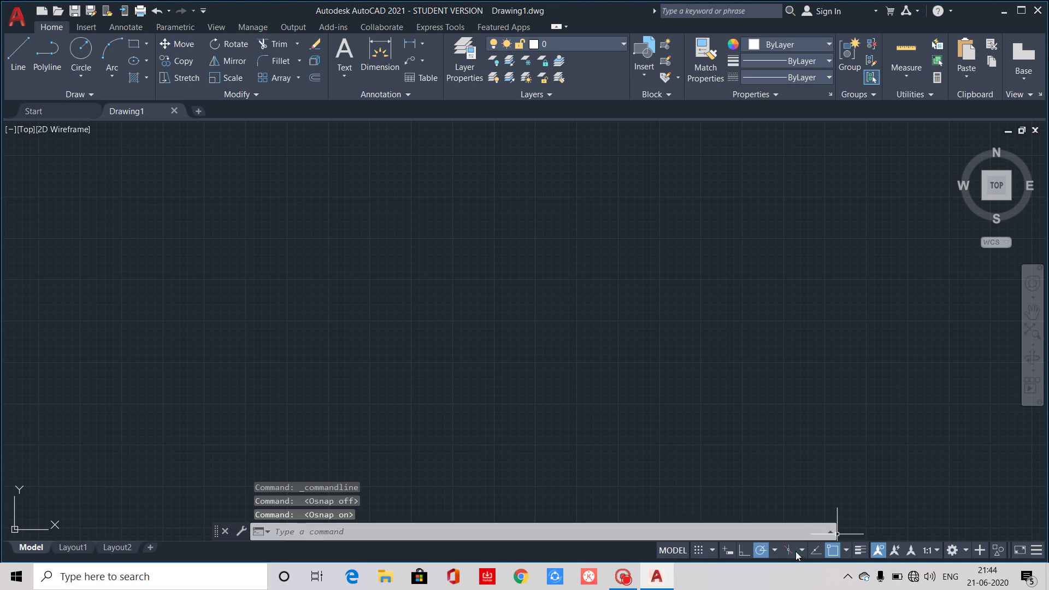
{"action": "left_click", "coordinate": [833, 552]}
{"action": "left_click", "coordinate": [833, 551]}
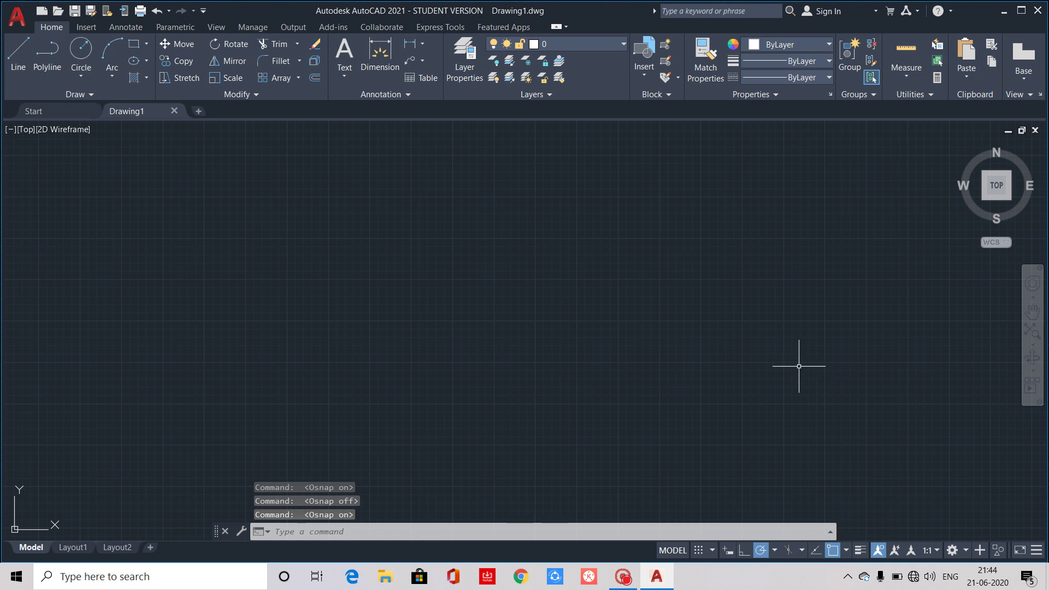
- Draw a closed right triangle with the Line command, with a vertical left side and a longer horizontal base
{"action": "left_click", "coordinate": [18, 52]}
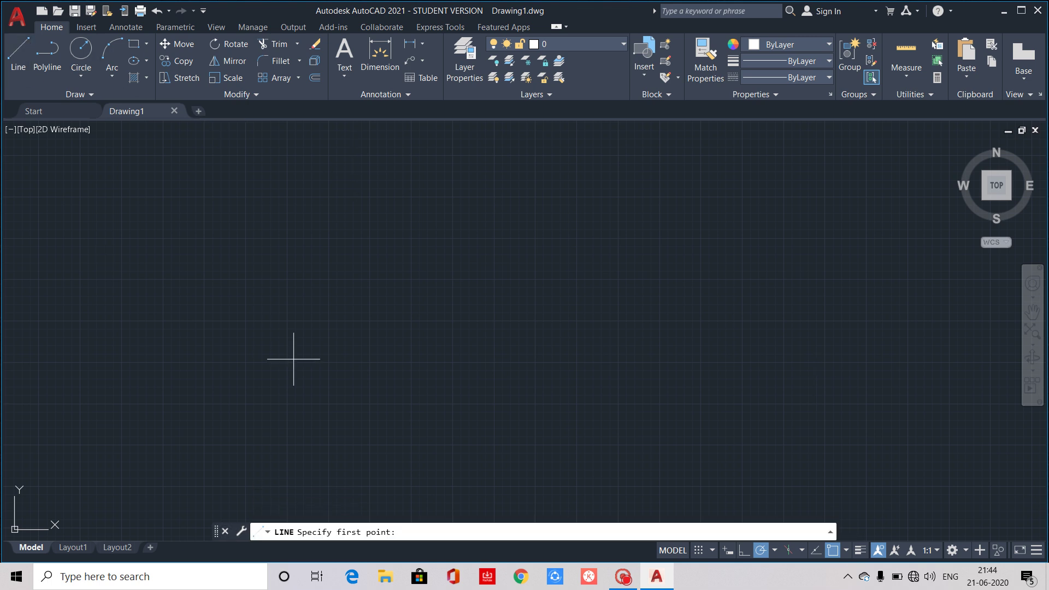
{"action": "left_click", "coordinate": [306, 256]}
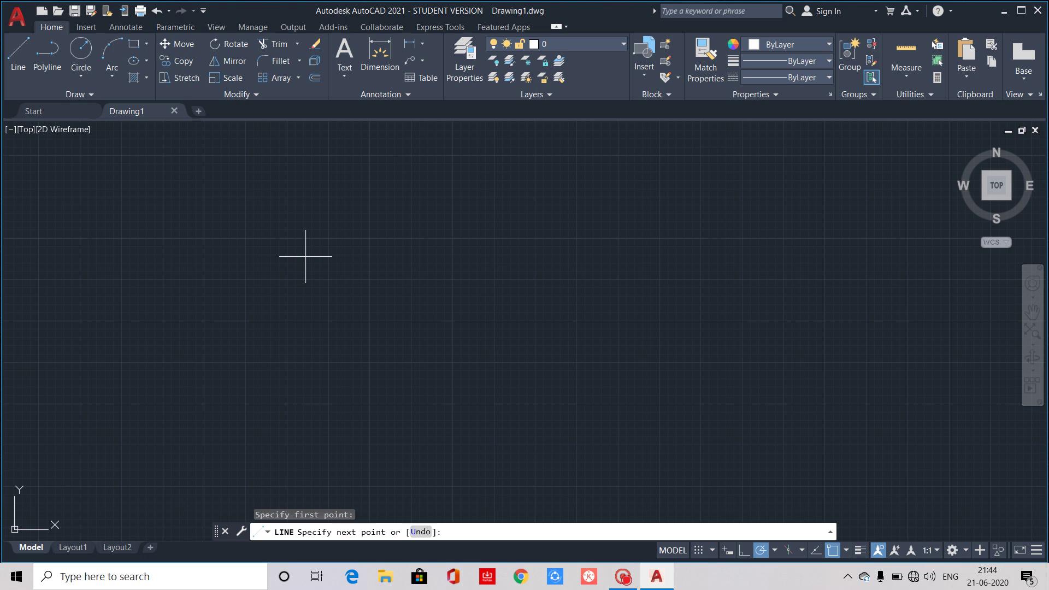
{"action": "left_click", "coordinate": [305, 421]}
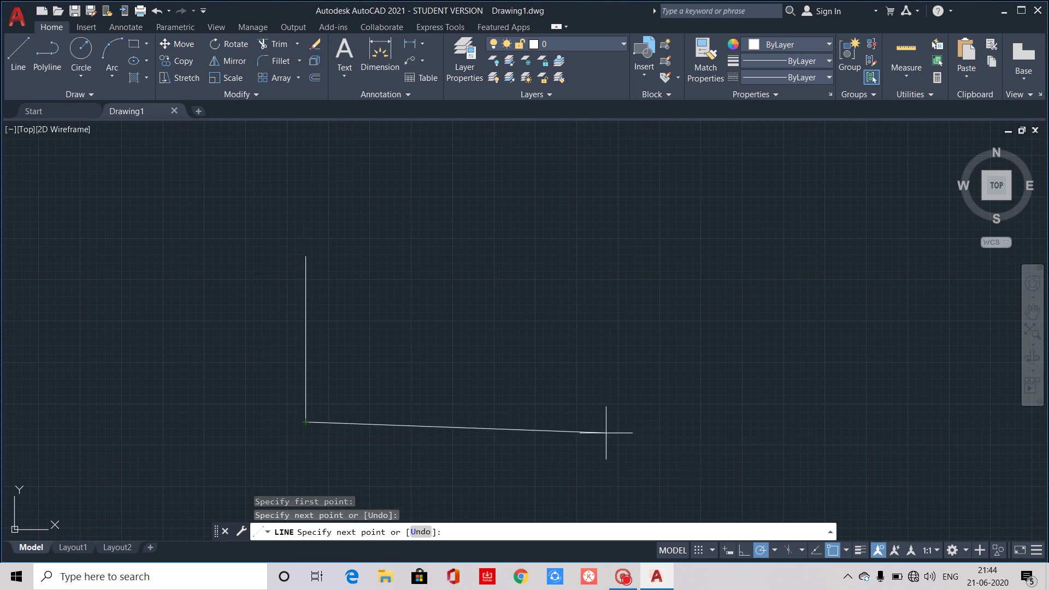
{"action": "left_click", "coordinate": [656, 421]}
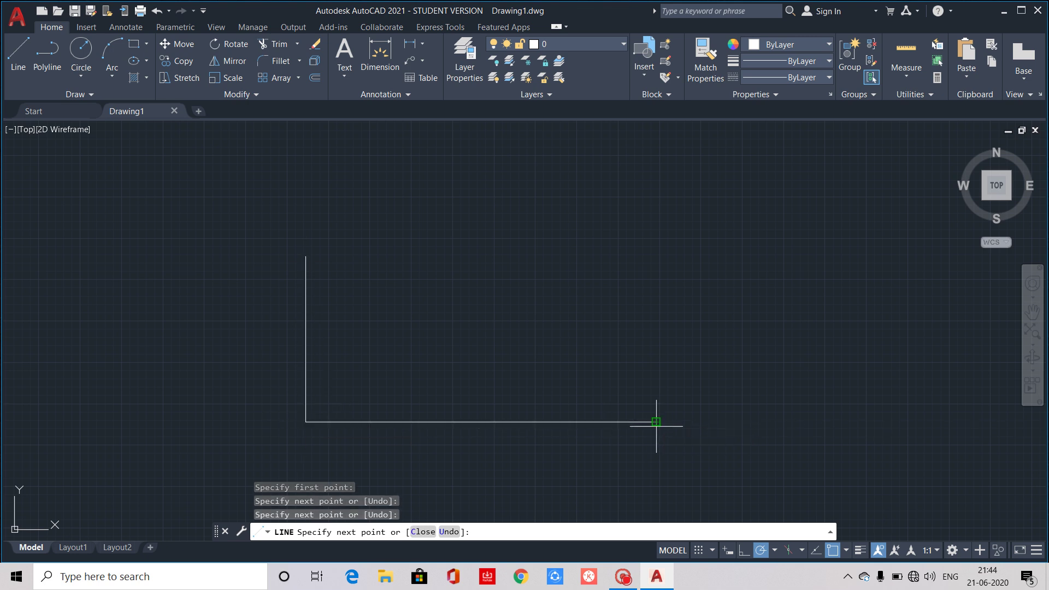
{"action": "left_click", "coordinate": [305, 256]}
{"action": "key", "text": "Escape"}
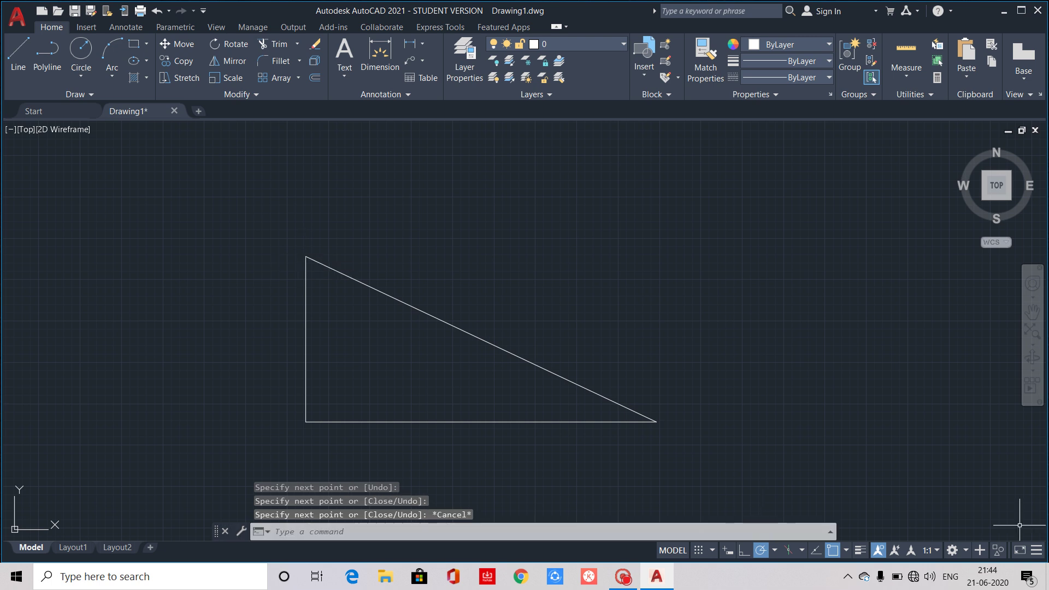
- Draw a vertical line from the midpoint of the triangle's base up past the hypotenuse, with object snap turned on
{"action": "left_click", "coordinate": [831, 552]}
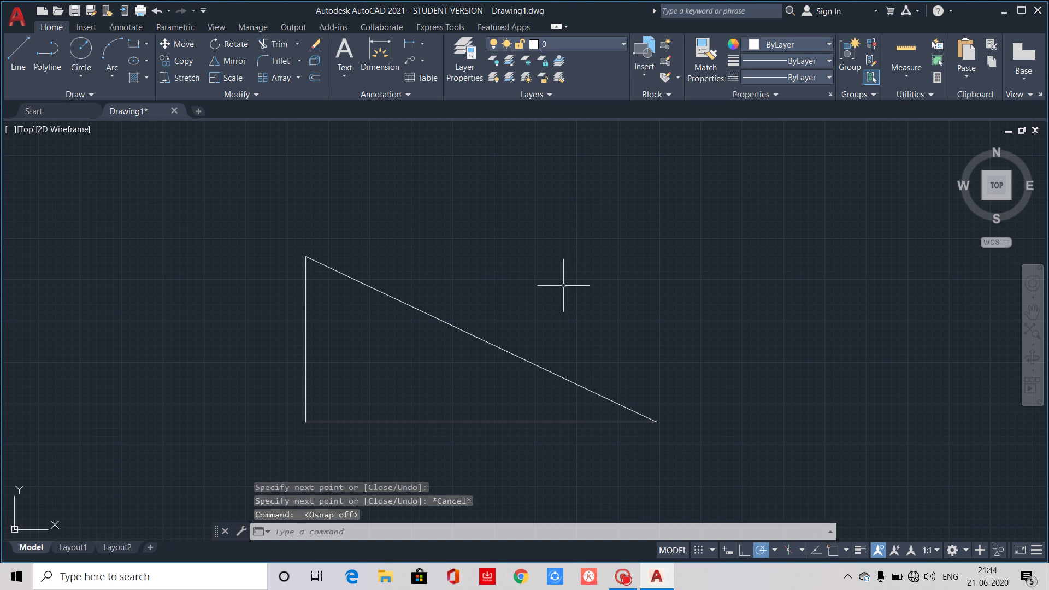
{"action": "left_click", "coordinate": [18, 55]}
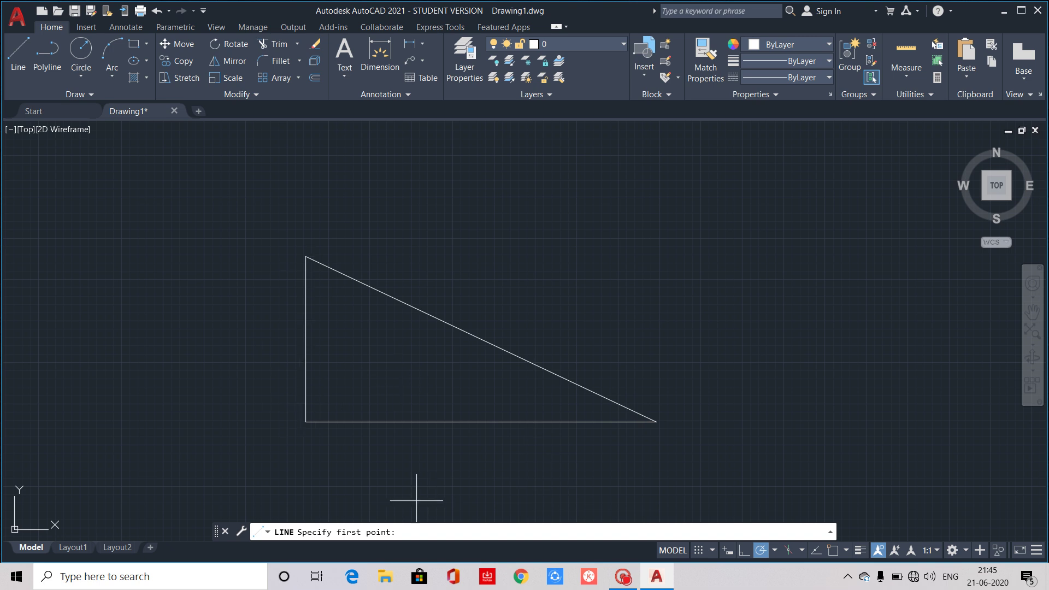
{"action": "left_click", "coordinate": [833, 550]}
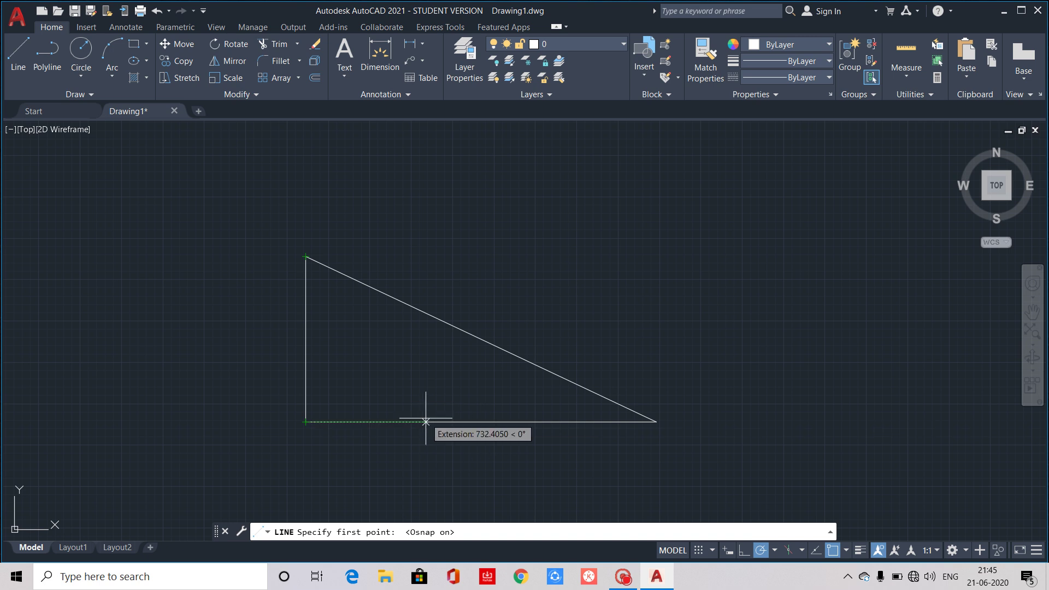
{"action": "left_click", "coordinate": [481, 421]}
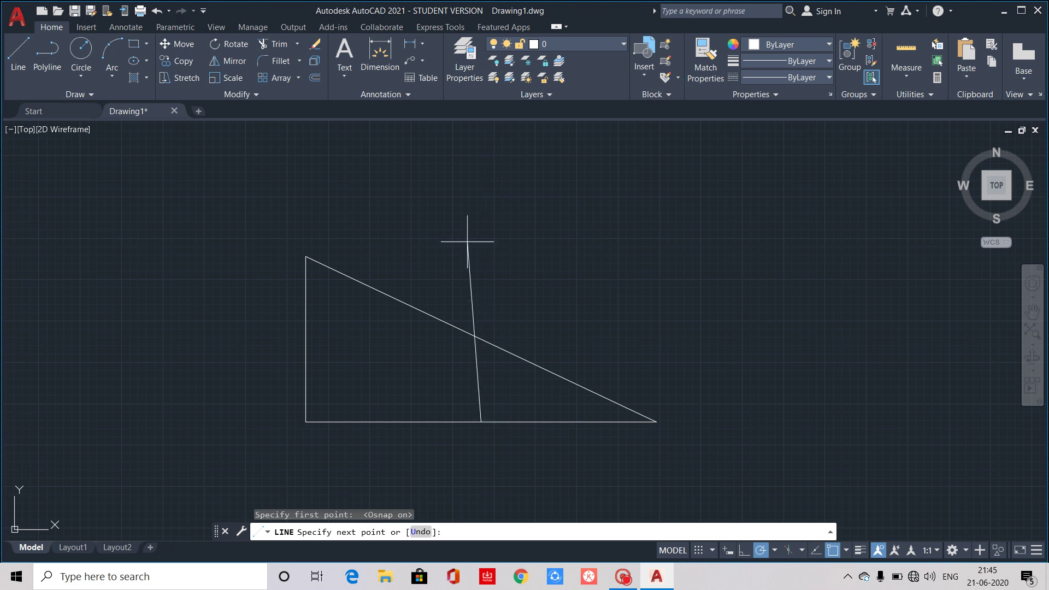
{"action": "left_click", "coordinate": [481, 263]}
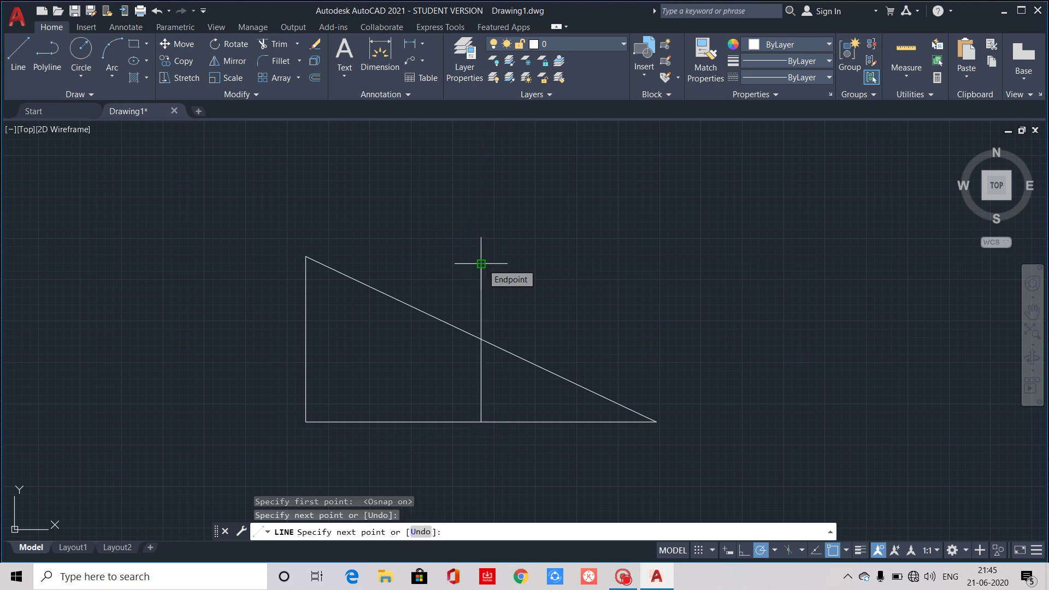
{"action": "key", "text": "Escape"}
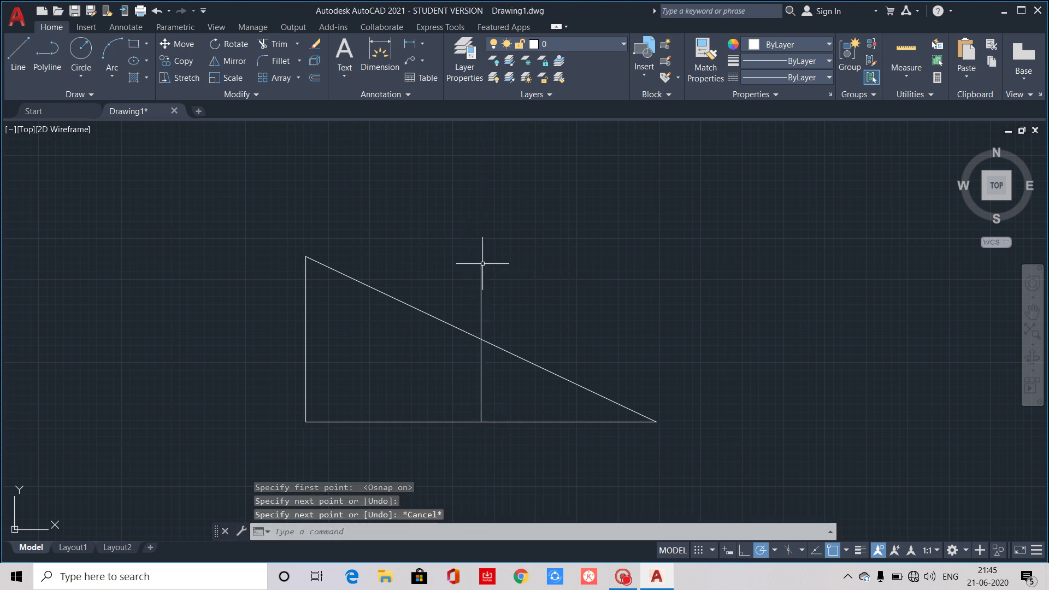
- Disable the Endpoint mode in the object snap settings and apply the change
{"action": "left_click", "coordinate": [846, 551]}
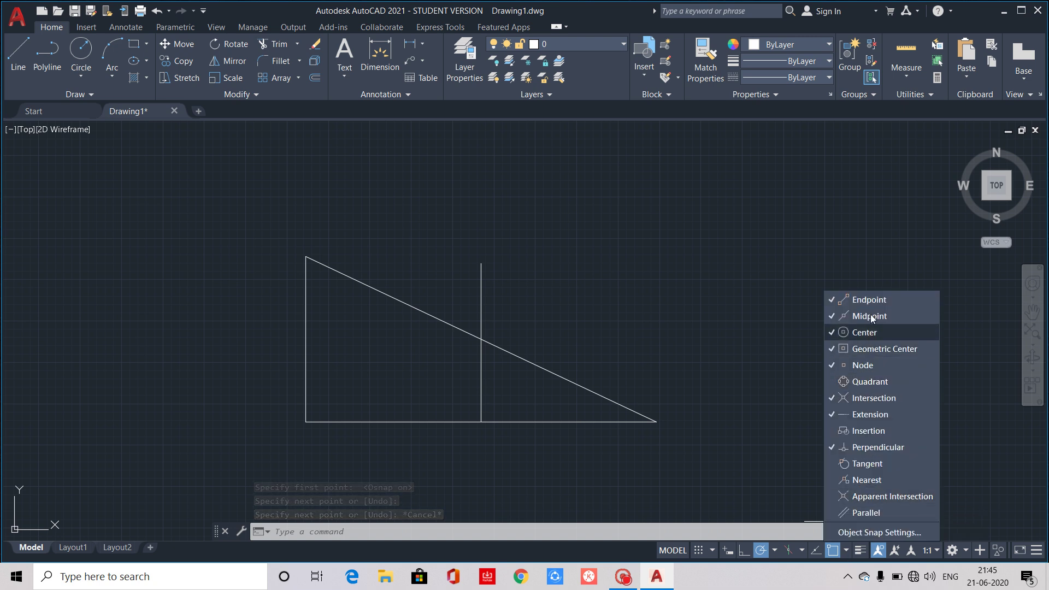
{"action": "left_click", "coordinate": [857, 532]}
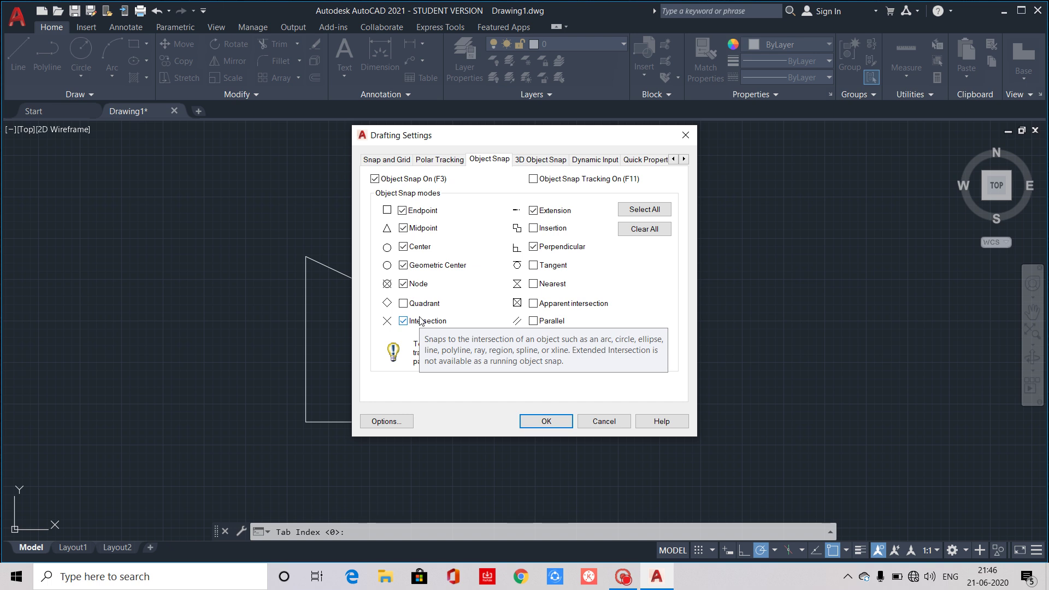
{"action": "left_click", "coordinate": [403, 211]}
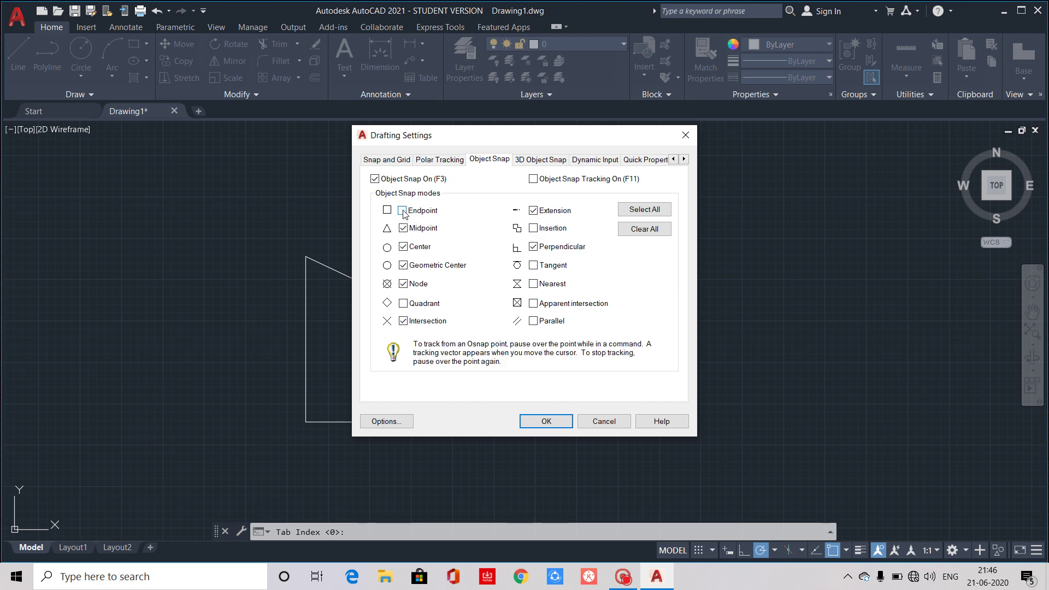
{"action": "left_click", "coordinate": [535, 420]}
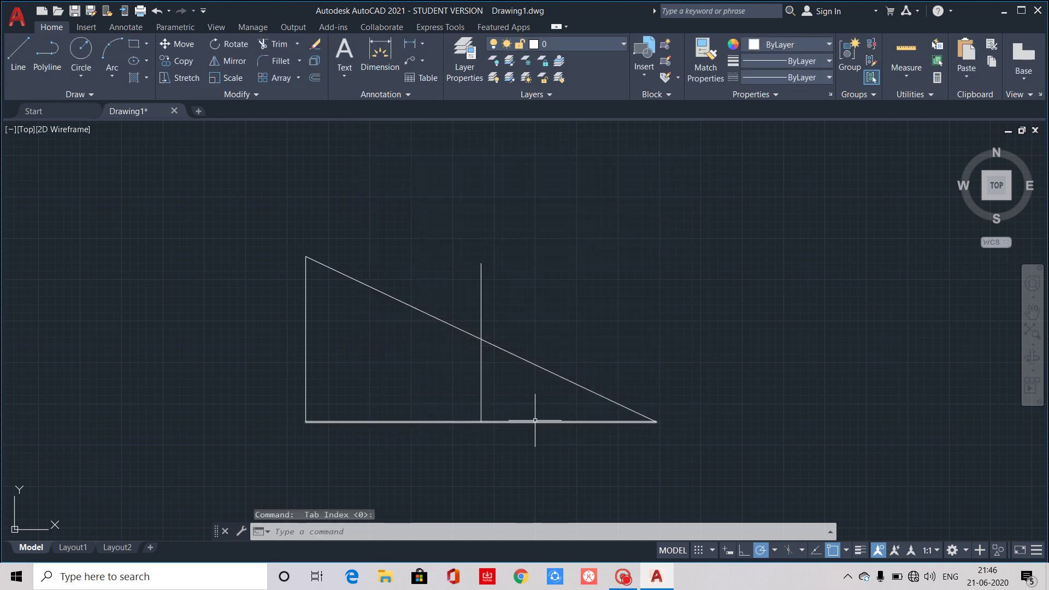
- Try the Line command over the triangle's corners with endpoint snap disabled, and cancel it
{"action": "left_click", "coordinate": [18, 55]}
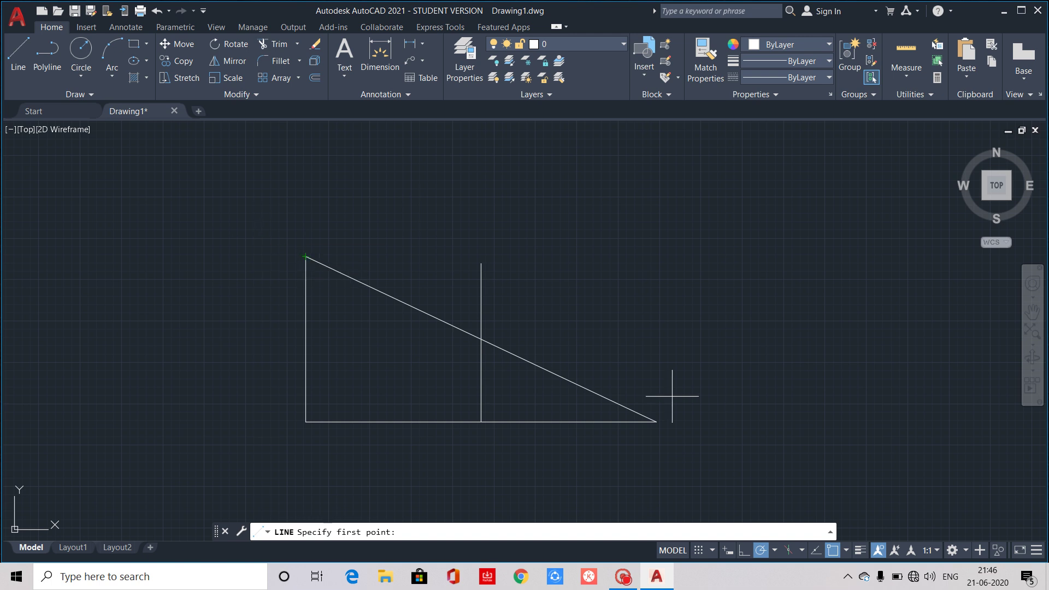
{"action": "left_click", "coordinate": [847, 550]}
{"action": "key", "text": "Escape"}
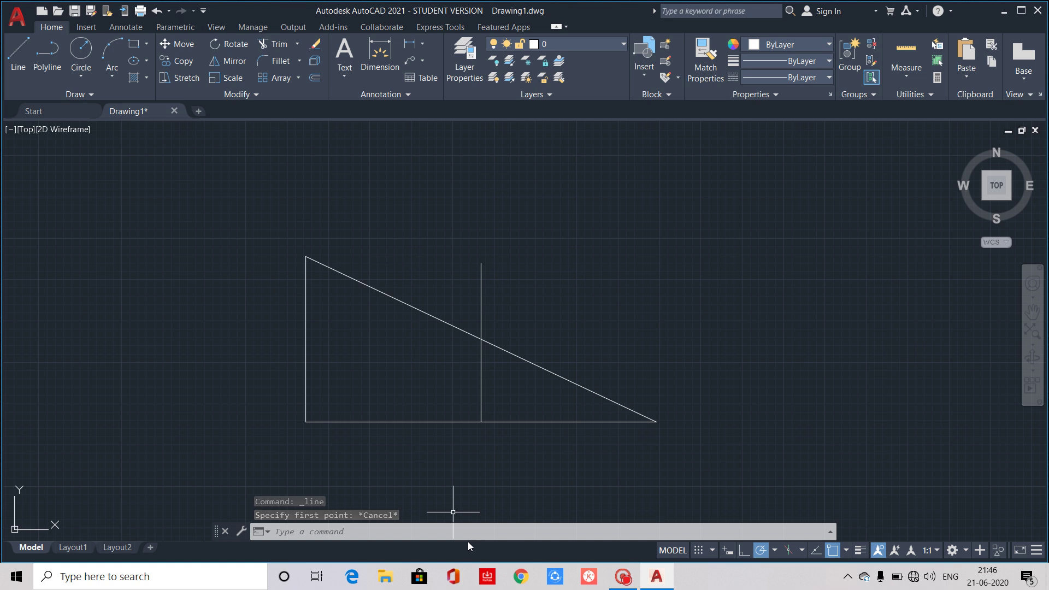
- Toggle 3D object snap on, off and on again, leaving it enabled
{"action": "key", "text": "F4"}
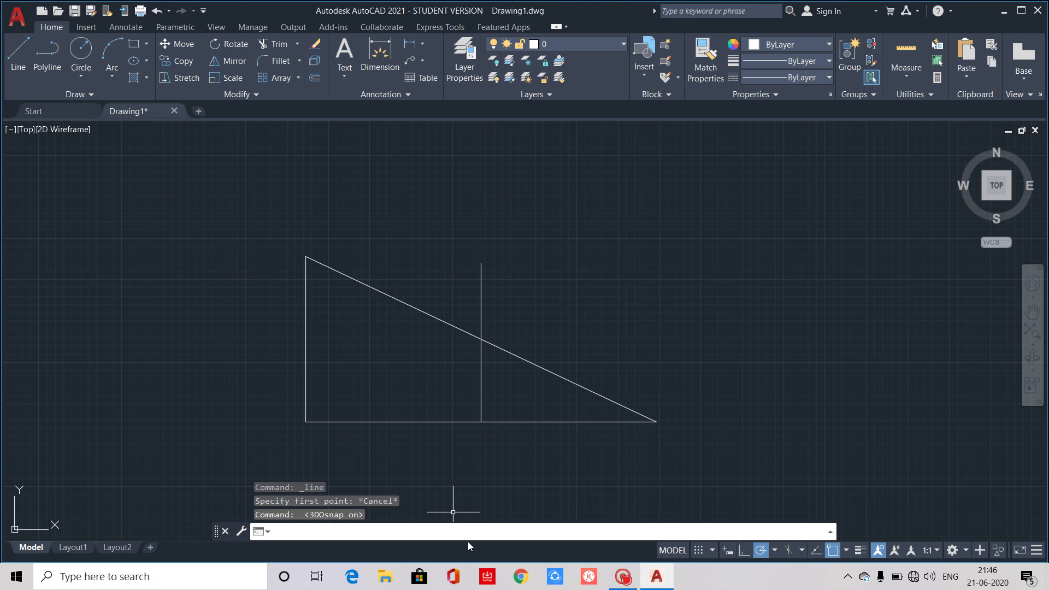
{"action": "key", "text": "Escape"}
{"action": "key", "text": "F4"}
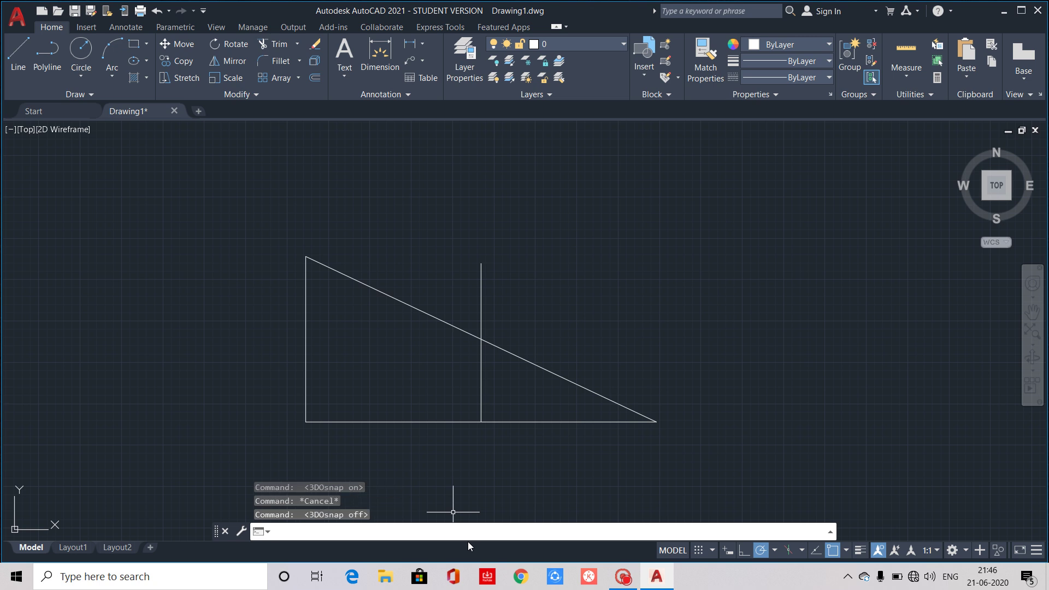
{"action": "key", "text": "F4"}
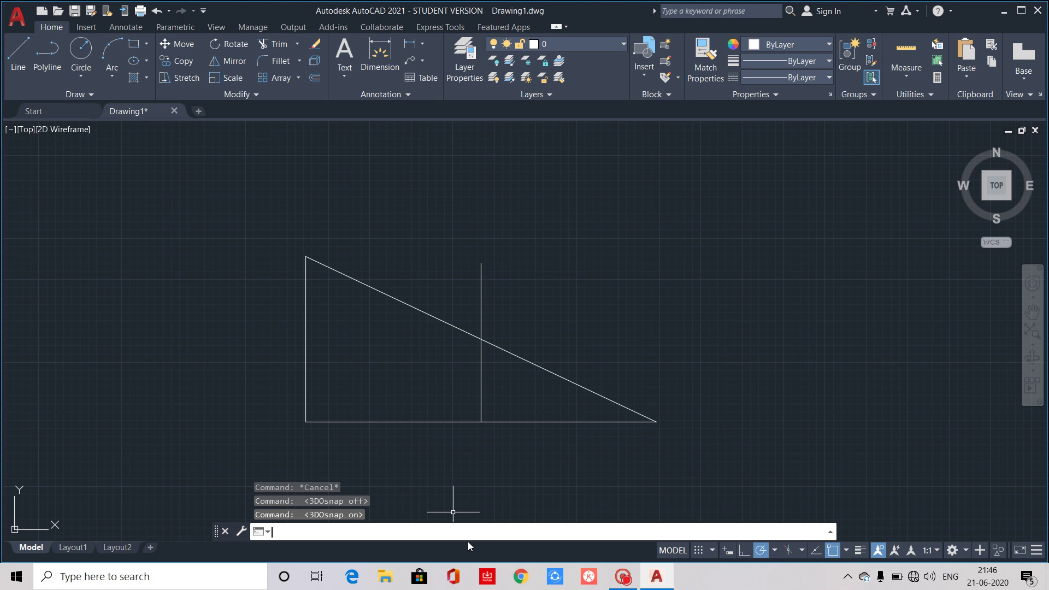
- Cycle through the top, right and left isoplanes, ending on the top isoplane
{"action": "key", "text": "F5"}
{"action": "key", "text": "F5"}
{"action": "key", "text": "F5"}
{"action": "key", "text": "F5"}
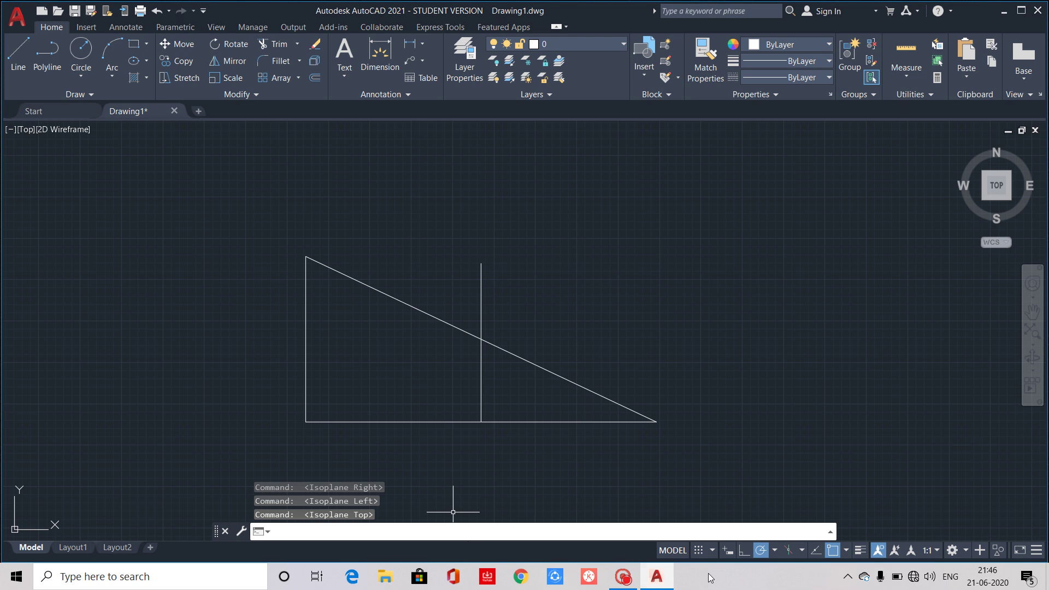
- Turn isometric drafting on with the left isoplane, and switch it back off
{"action": "left_click", "coordinate": [789, 550]}
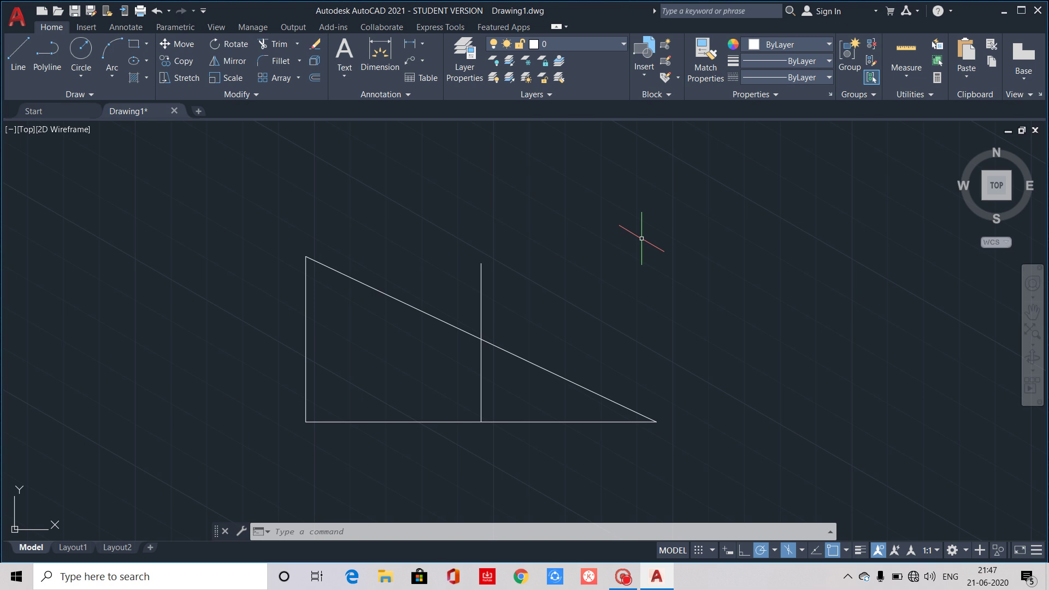
{"action": "key", "text": "Escape"}
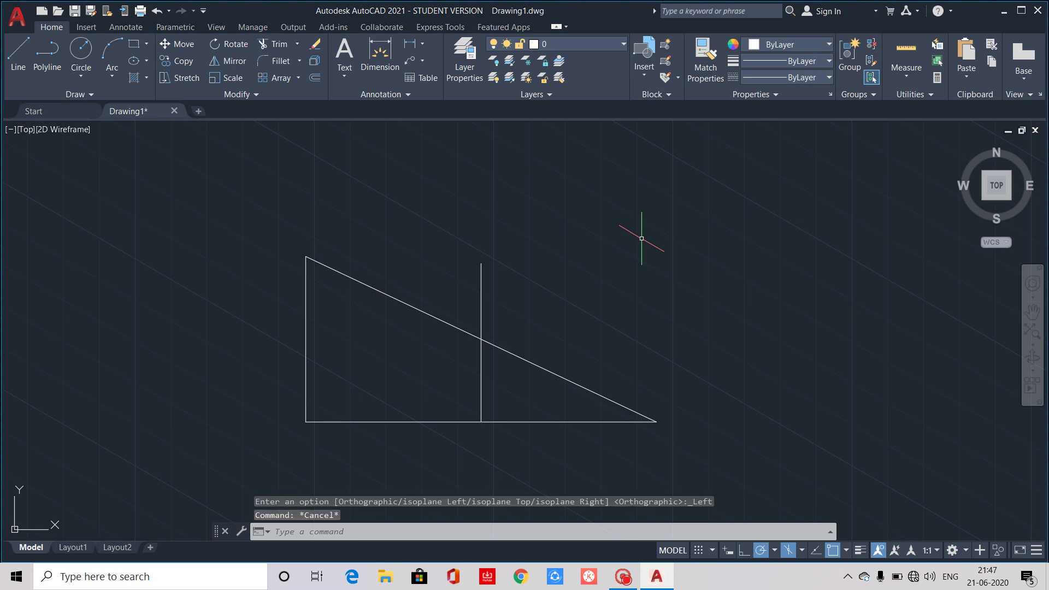
{"action": "left_click", "coordinate": [787, 551]}
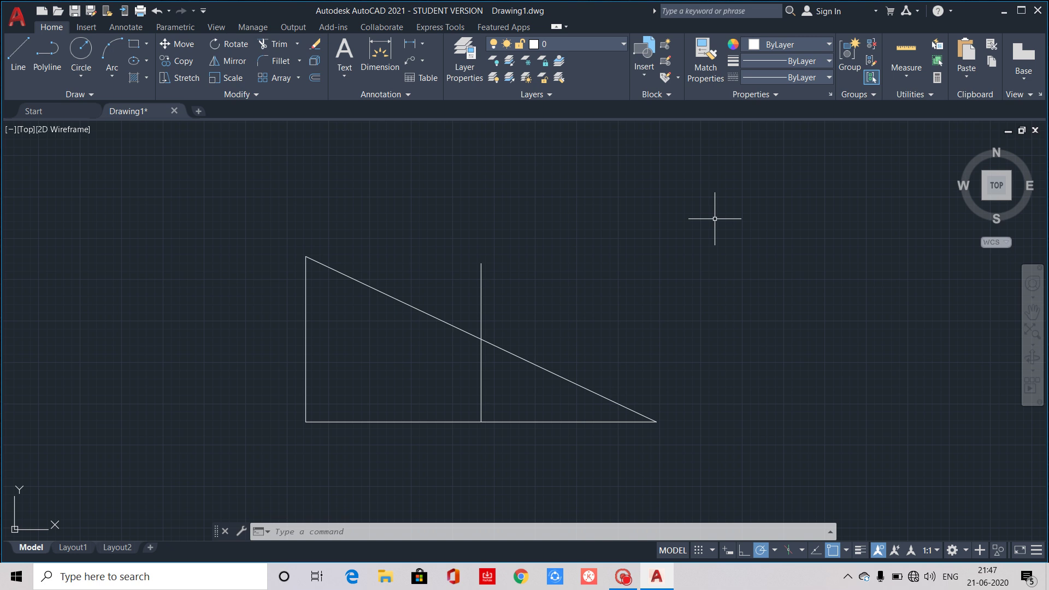
- Cycle repeatedly through the top, right and left isoplanes, ending on the top isoplane
{"action": "key", "text": "F5"}
{"action": "key", "text": "F5"}
{"action": "key", "text": "F5"}
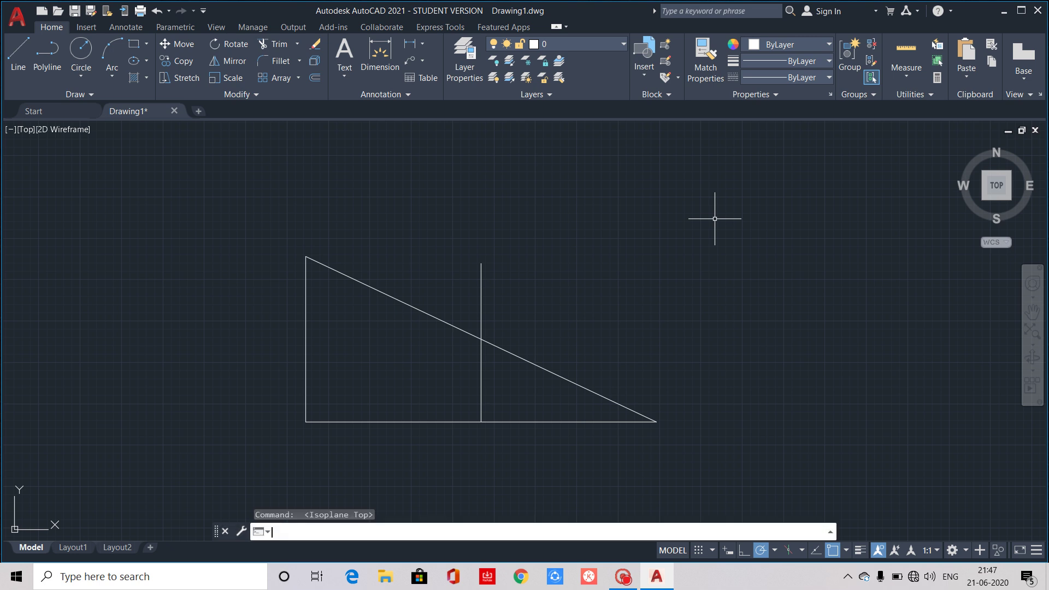
{"action": "key", "text": "F5"}
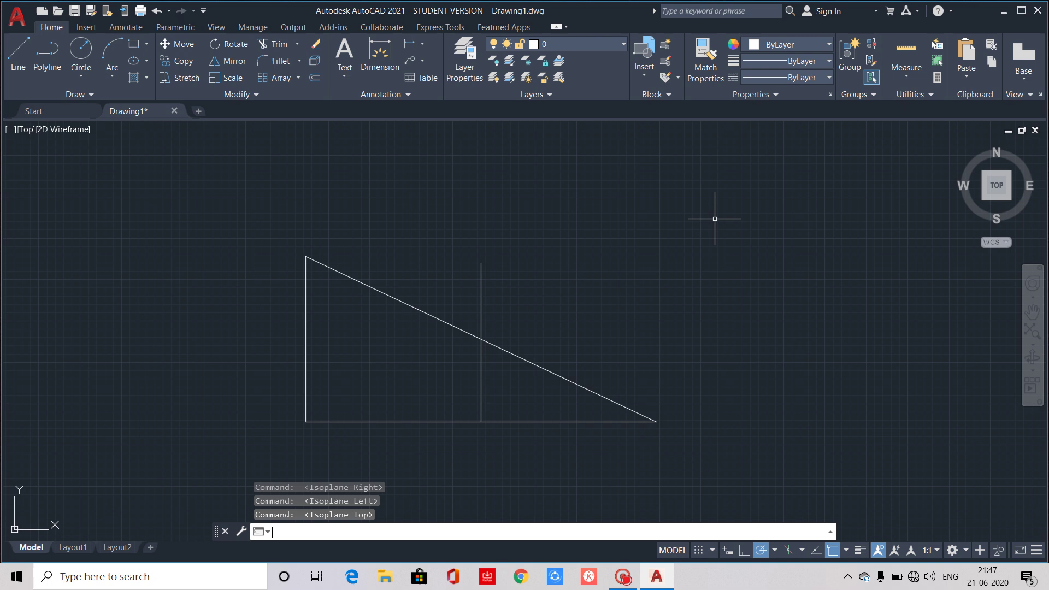
{"action": "key", "text": "F5"}
{"action": "key", "text": "F5"}
{"action": "key", "text": "F5"}
- Turn dynamic UCS on and back off
{"action": "key", "text": "F6"}
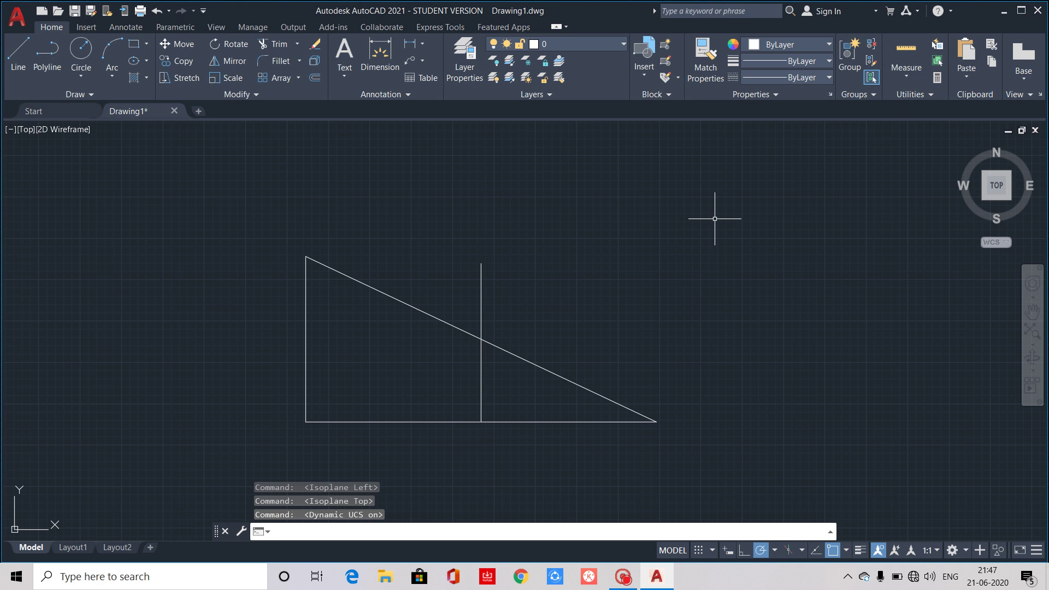
{"action": "key", "text": "F6"}
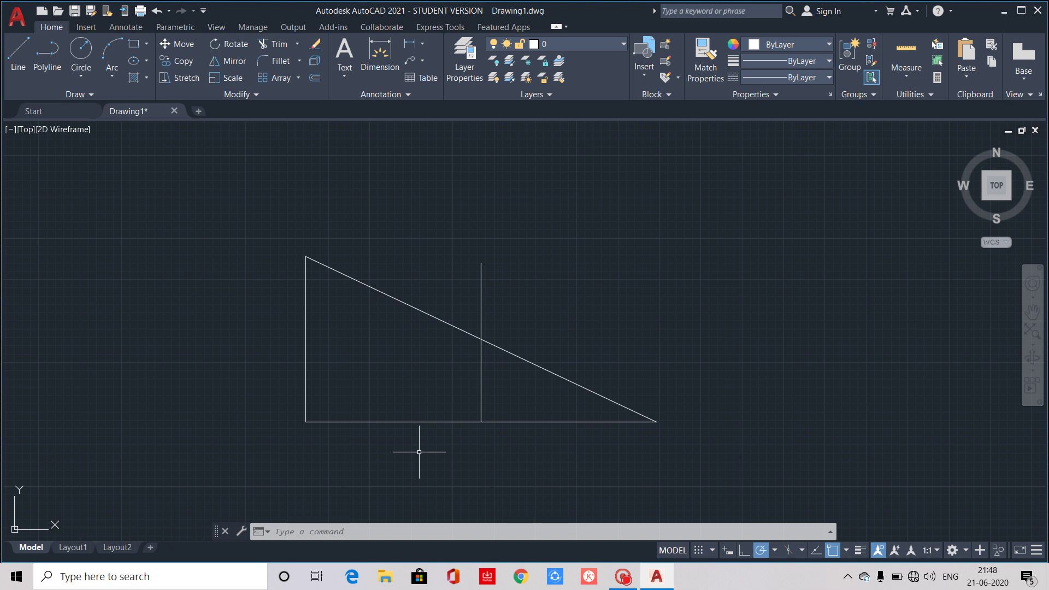
- Toggle the drawing grid off and on twice, leaving it on
{"action": "key", "text": "F7"}
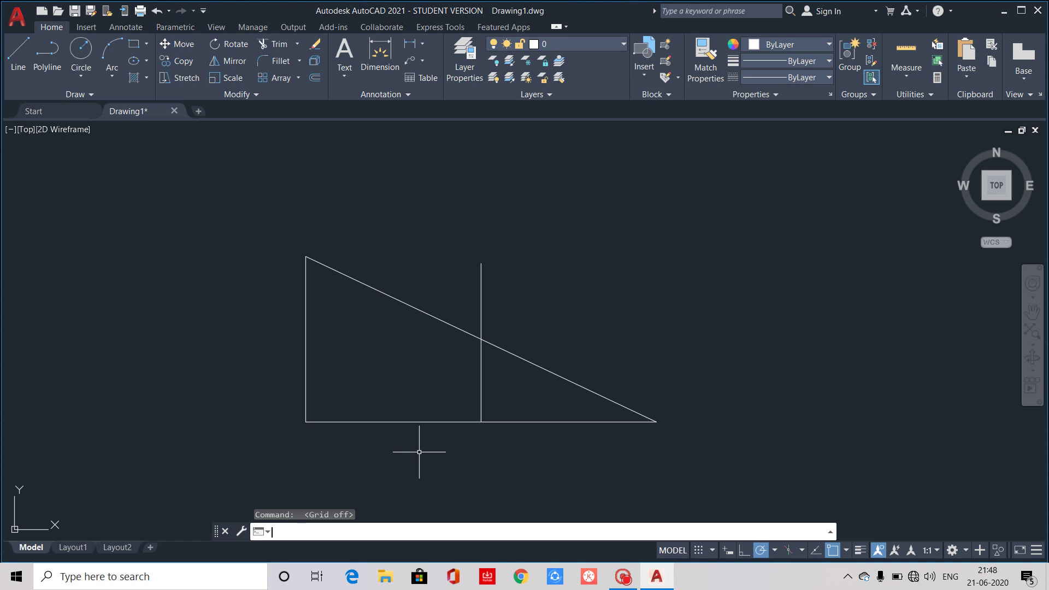
{"action": "key", "text": "F7"}
{"action": "key", "text": "F7"}
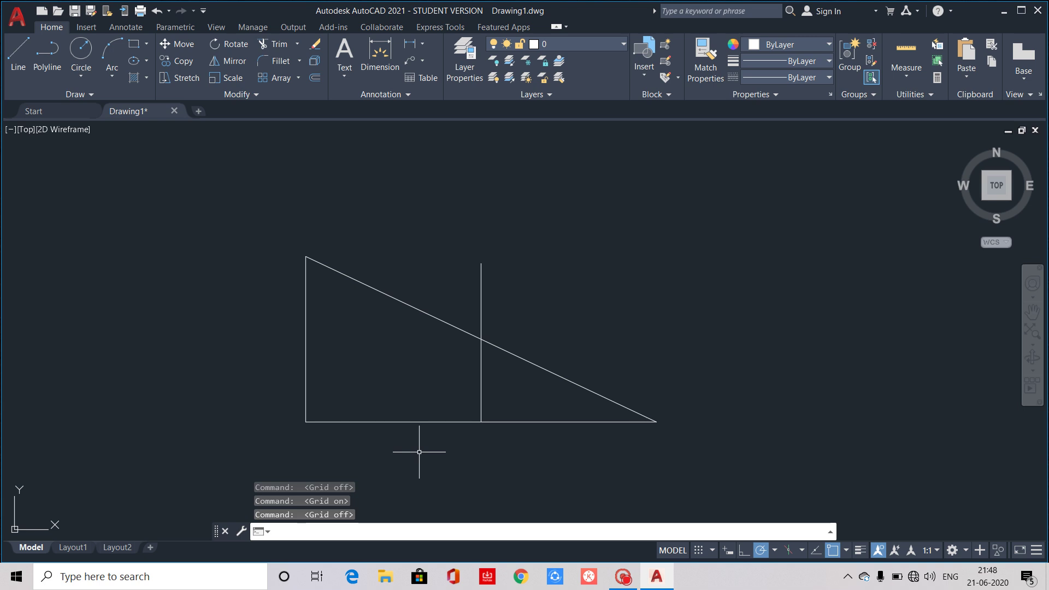
{"action": "key", "text": "F7"}
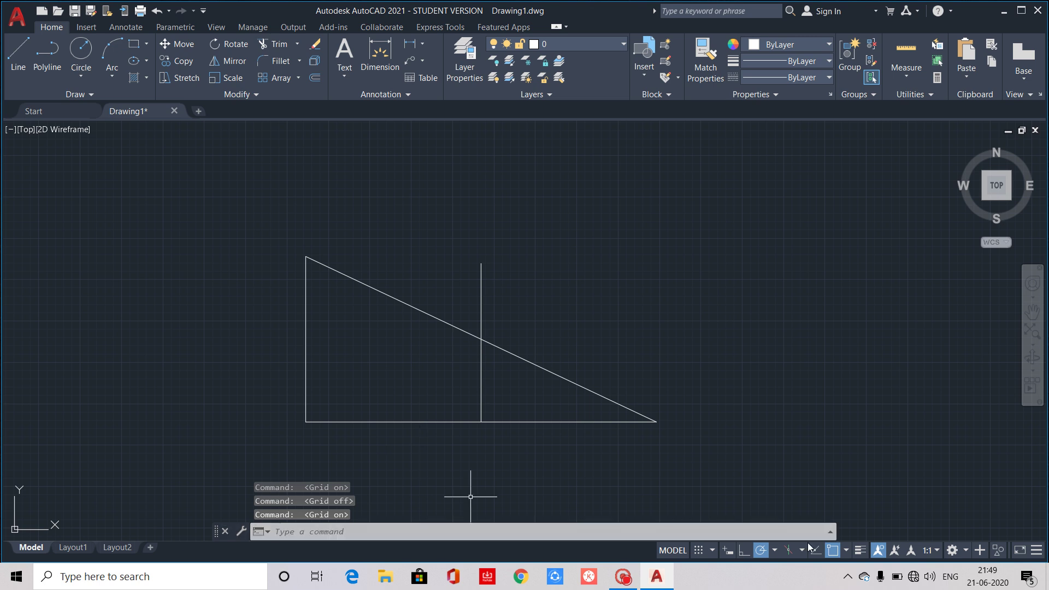
- Review the snap and grid options in Drafting Settings, and close the dialog without changing anything
{"action": "left_click", "coordinate": [845, 550]}
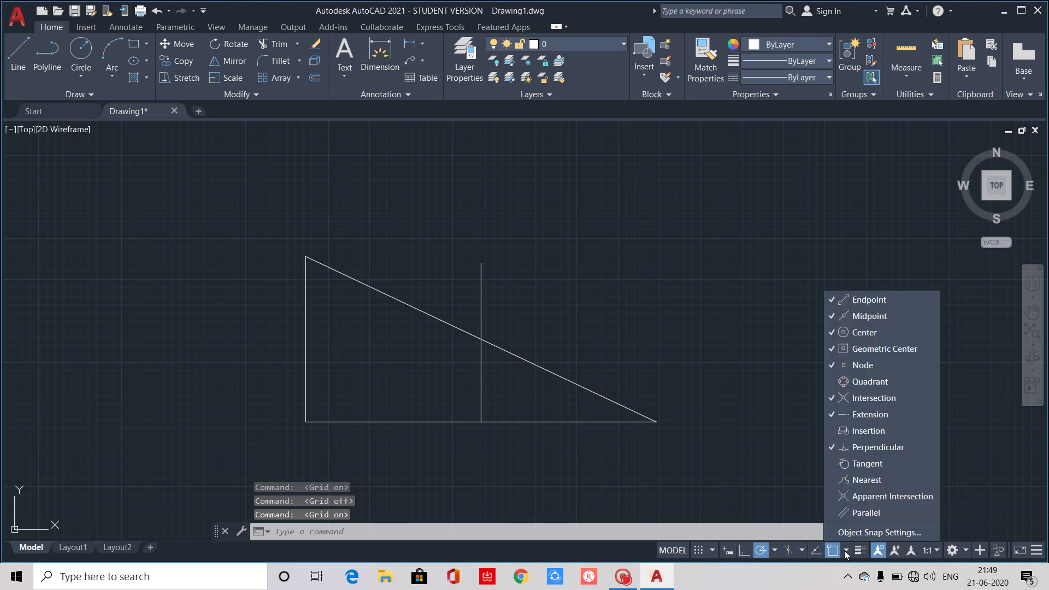
{"action": "left_click", "coordinate": [864, 532]}
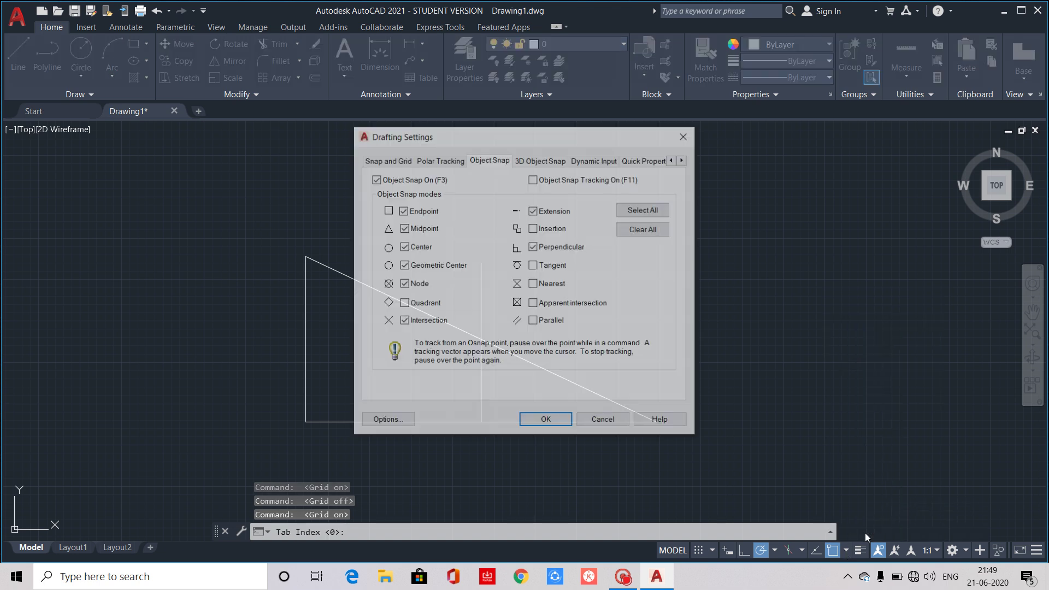
{"action": "left_click", "coordinate": [398, 161]}
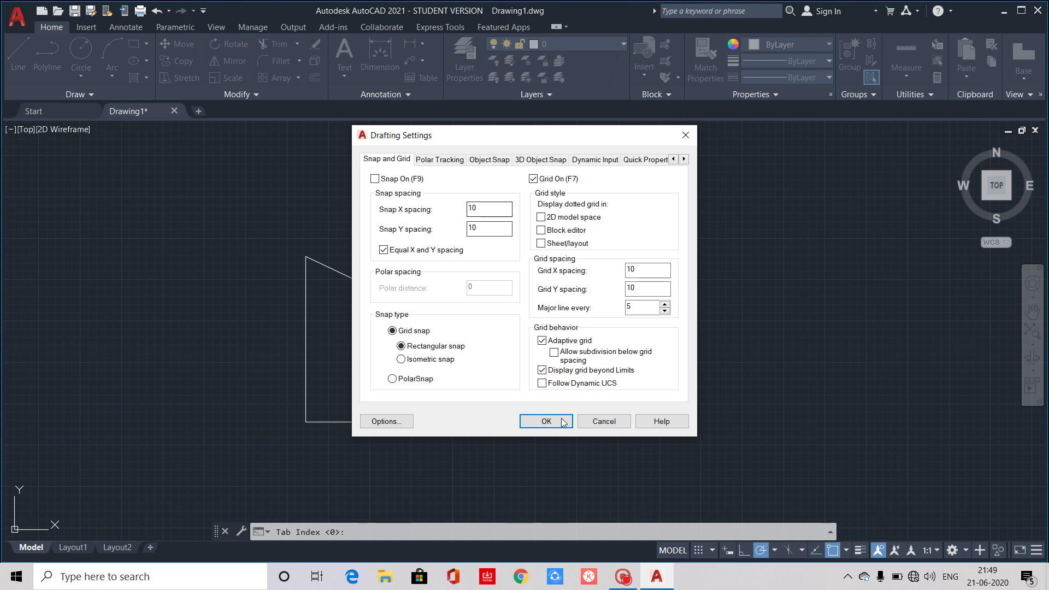
{"action": "left_click", "coordinate": [543, 421]}
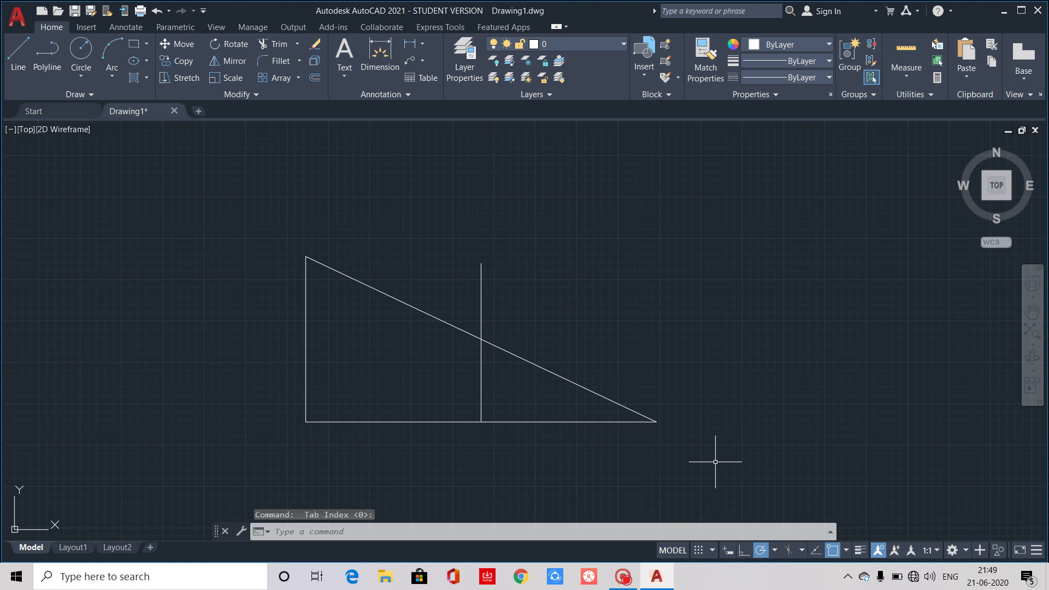
- Toggle ortho mode on and off several times, leaving it on
{"action": "key", "text": "F8"}
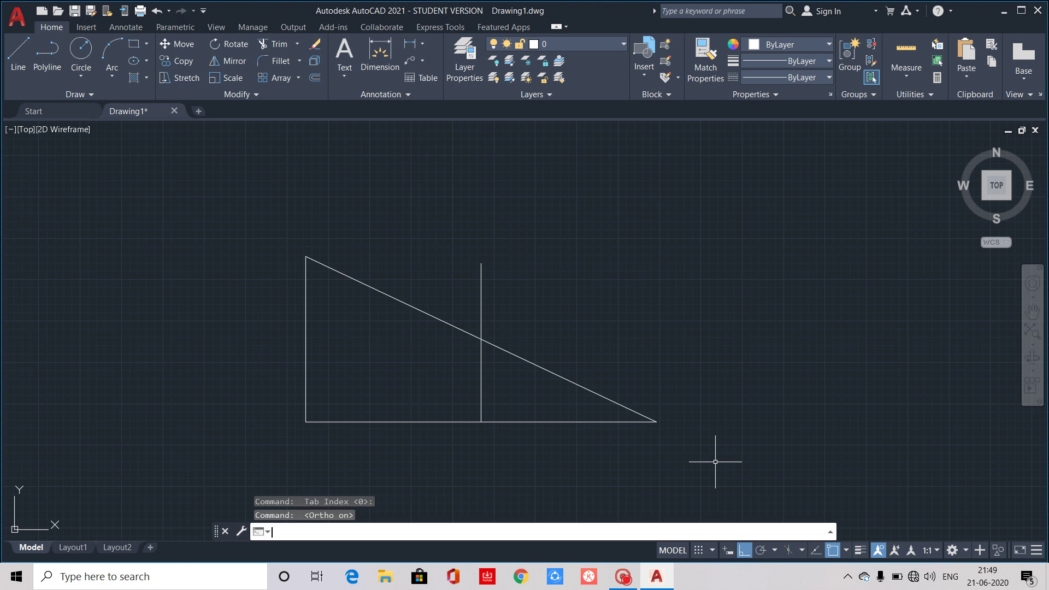
{"action": "key", "text": "F8"}
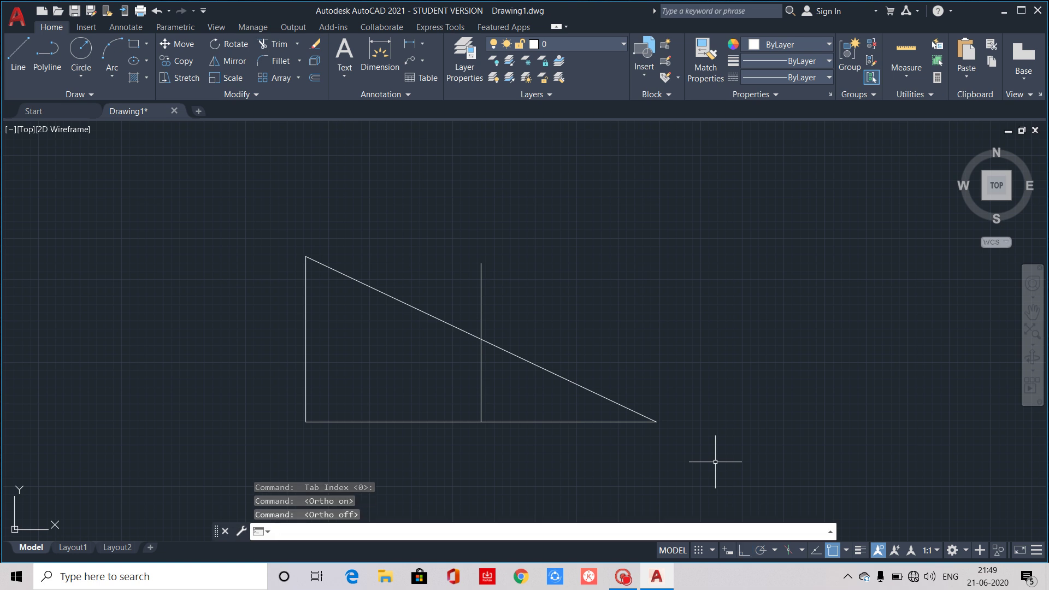
{"action": "left_click", "coordinate": [743, 551]}
{"action": "left_click", "coordinate": [743, 551]}
{"action": "left_click", "coordinate": [742, 551]}
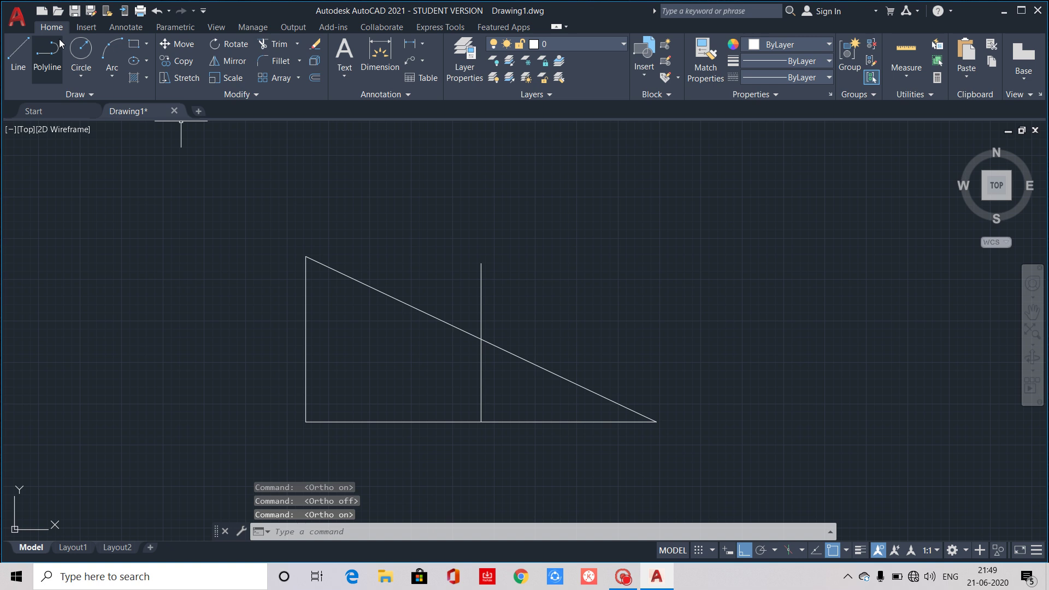
- Start a line above the triangle's slope with ortho off, and turn ortho on to draw connected horizontal and vertical segments forming two nested boxes
{"action": "left_click", "coordinate": [18, 52]}
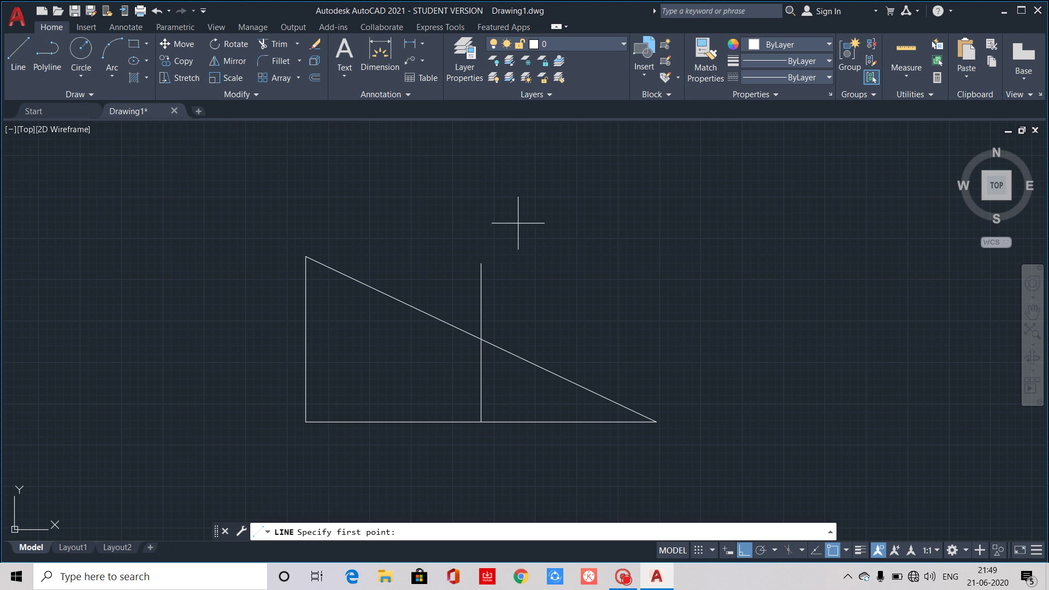
{"action": "key", "text": "F8"}
{"action": "left_click", "coordinate": [534, 256]}
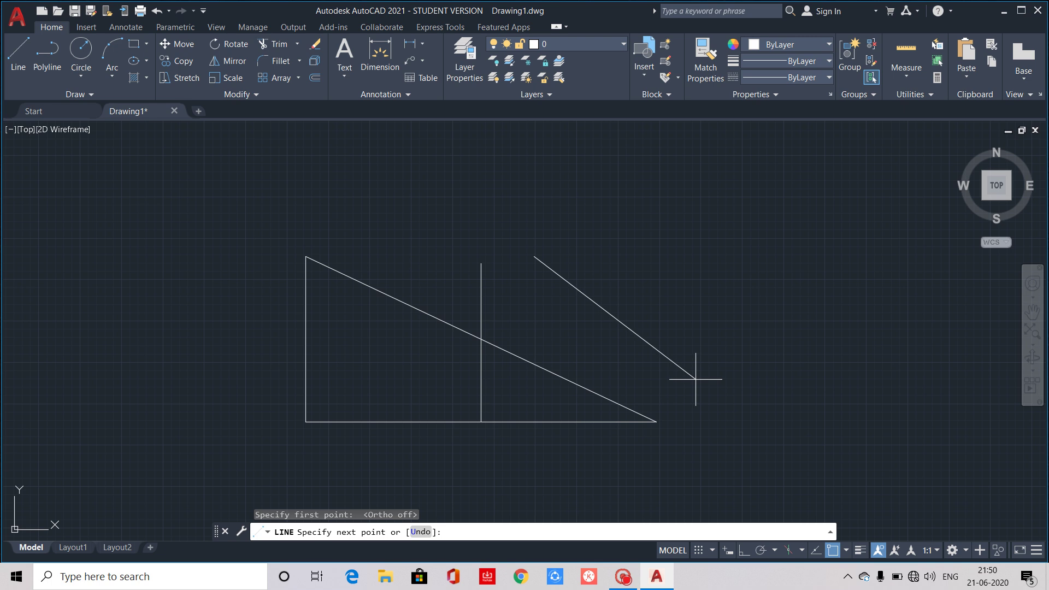
{"action": "key", "text": "F8"}
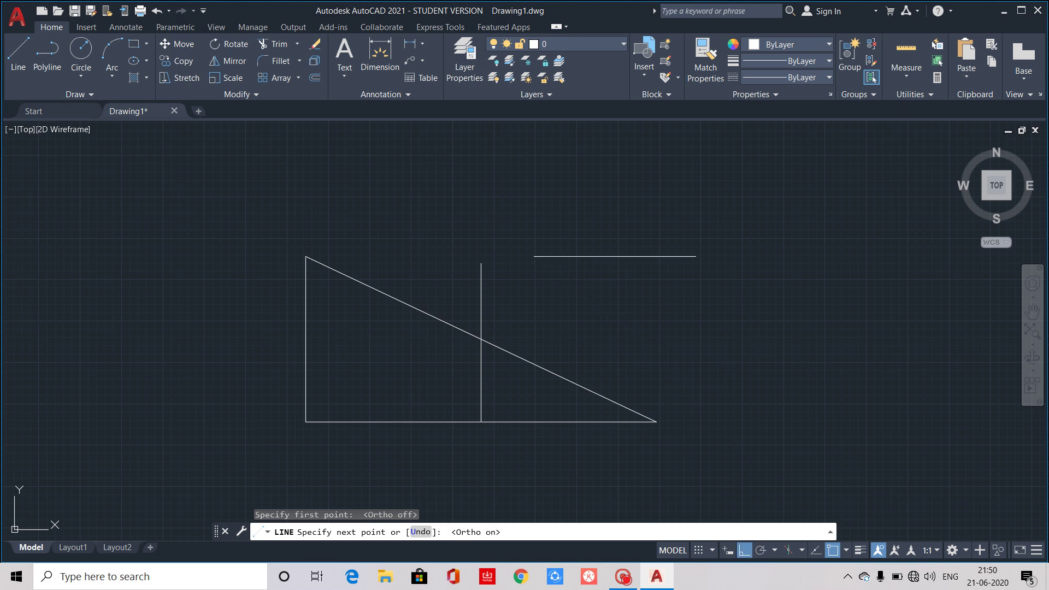
{"action": "left_click", "coordinate": [802, 328]}
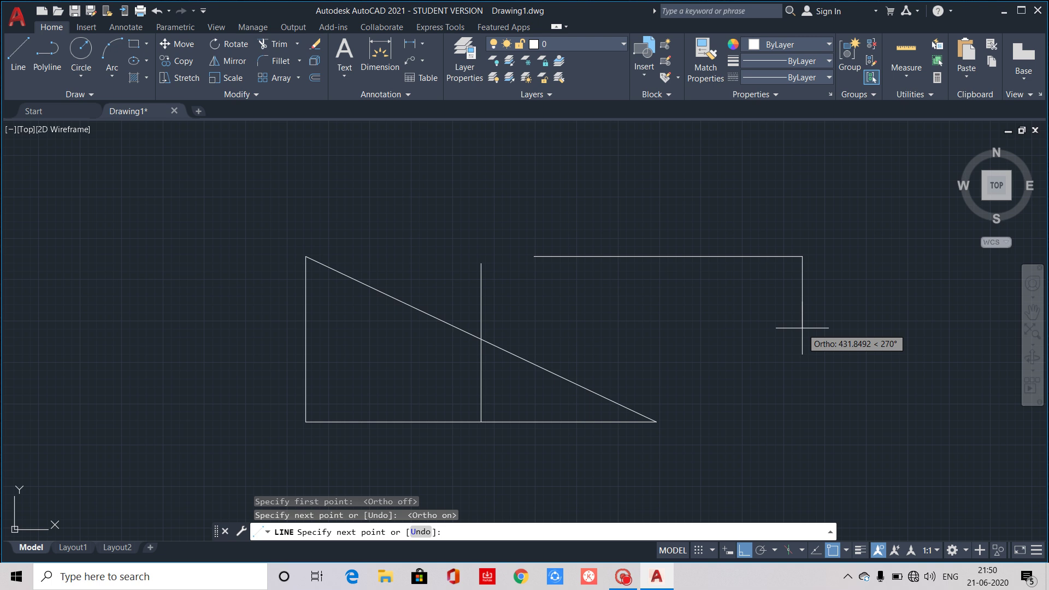
{"action": "left_click", "coordinate": [792, 185]}
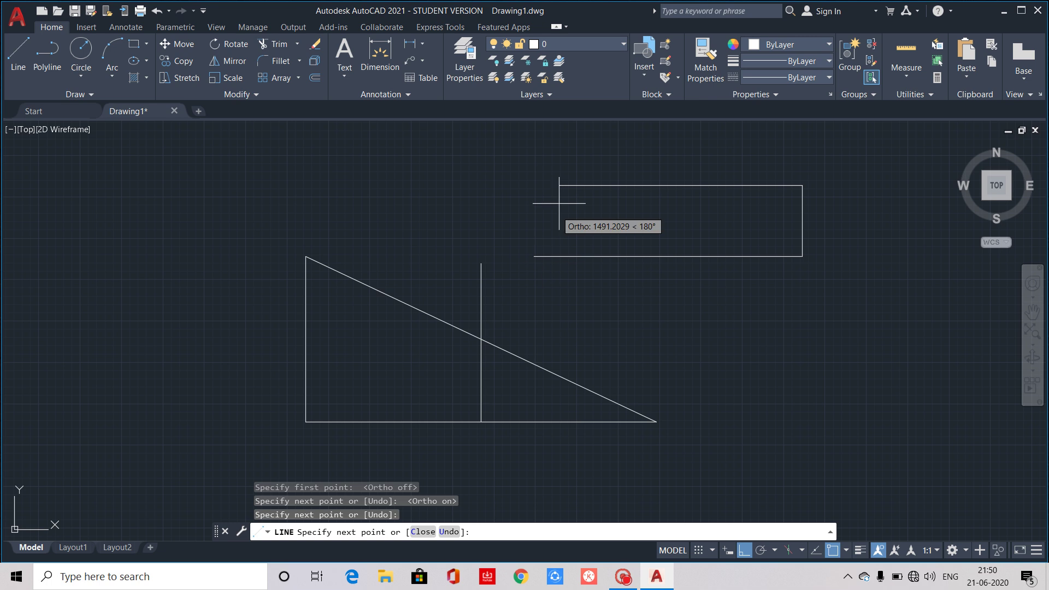
{"action": "left_click", "coordinate": [525, 221]}
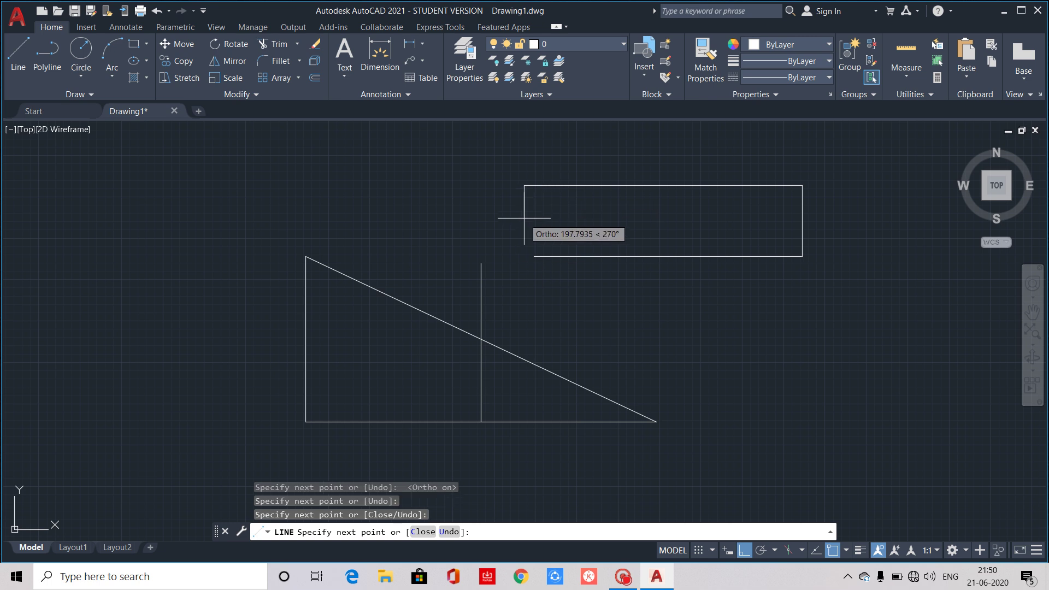
{"action": "left_click", "coordinate": [551, 347]}
{"action": "left_click", "coordinate": [822, 337]}
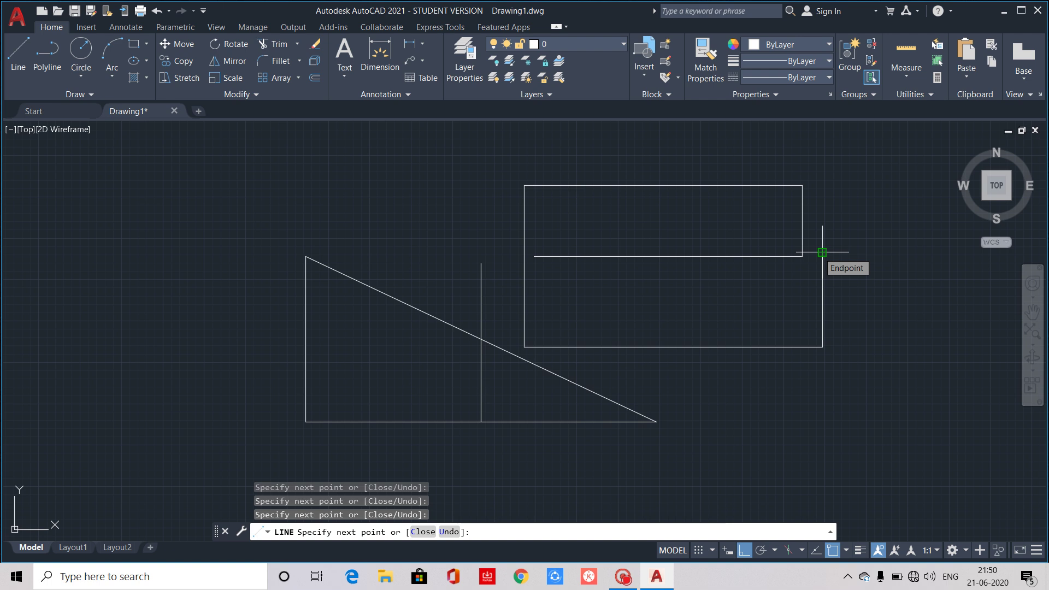
- Turn ortho off, continue the line with three slanted segments inside the boxes, and end the Line command
{"action": "key", "text": "F8"}
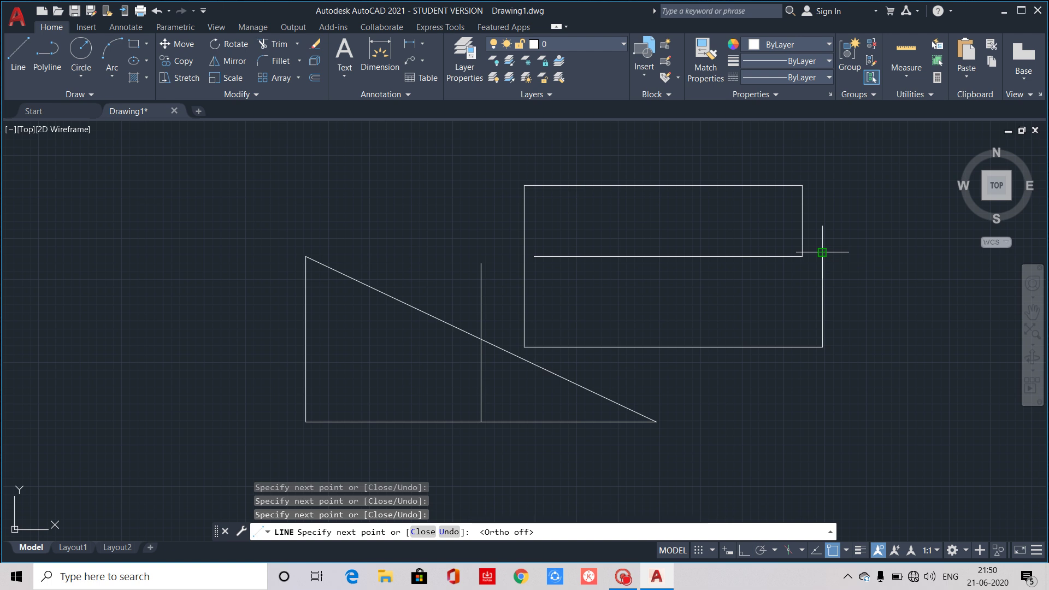
{"action": "left_click", "coordinate": [673, 347]}
{"action": "left_click", "coordinate": [668, 202]}
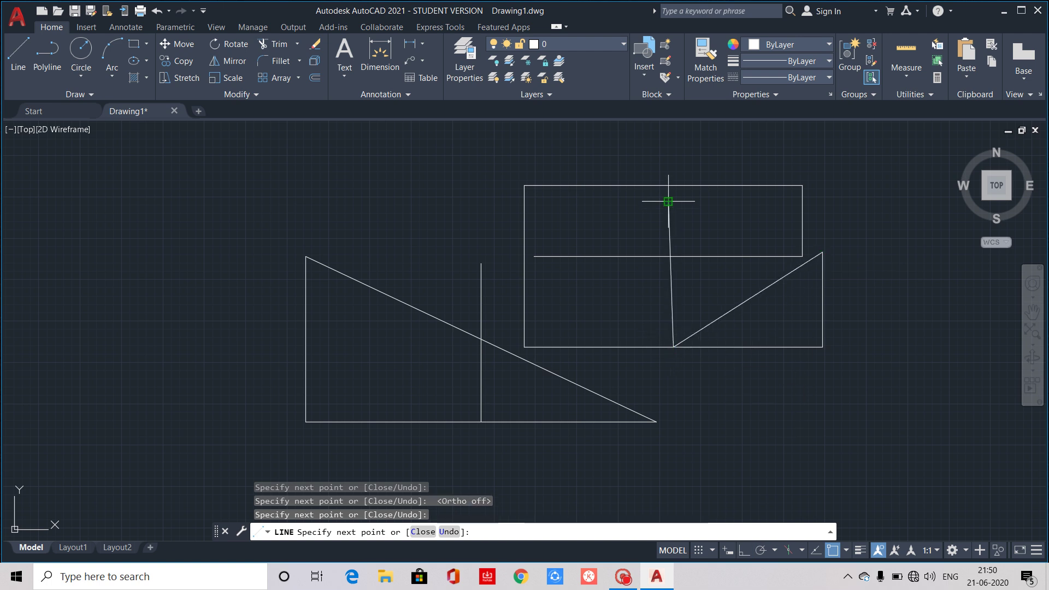
{"action": "left_click", "coordinate": [632, 333]}
{"action": "key", "text": "Escape"}
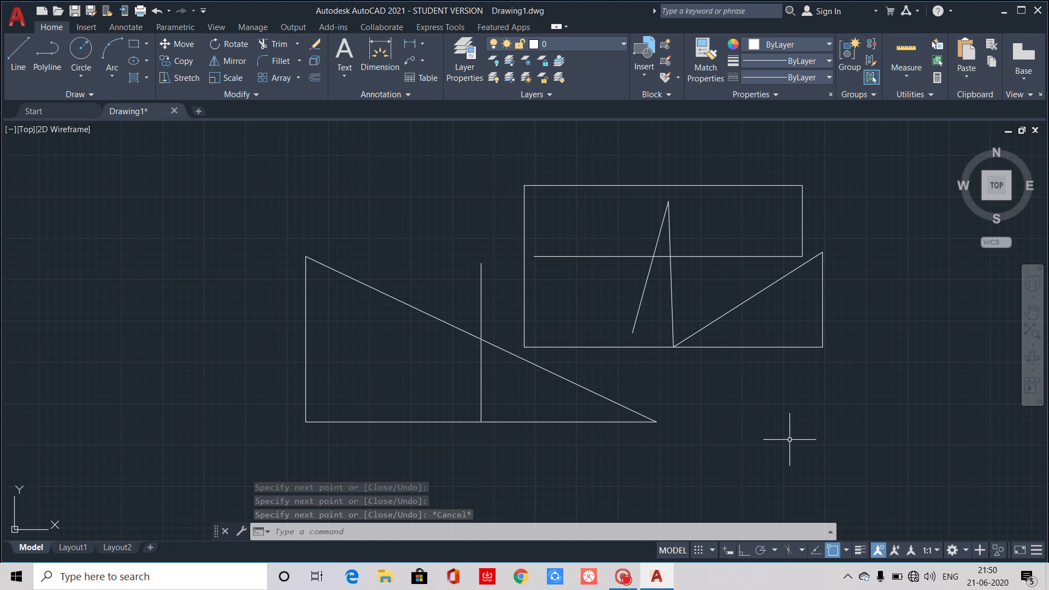
- Toggle snap mode on, off and on again, leaving it on
{"action": "key", "text": "F9"}
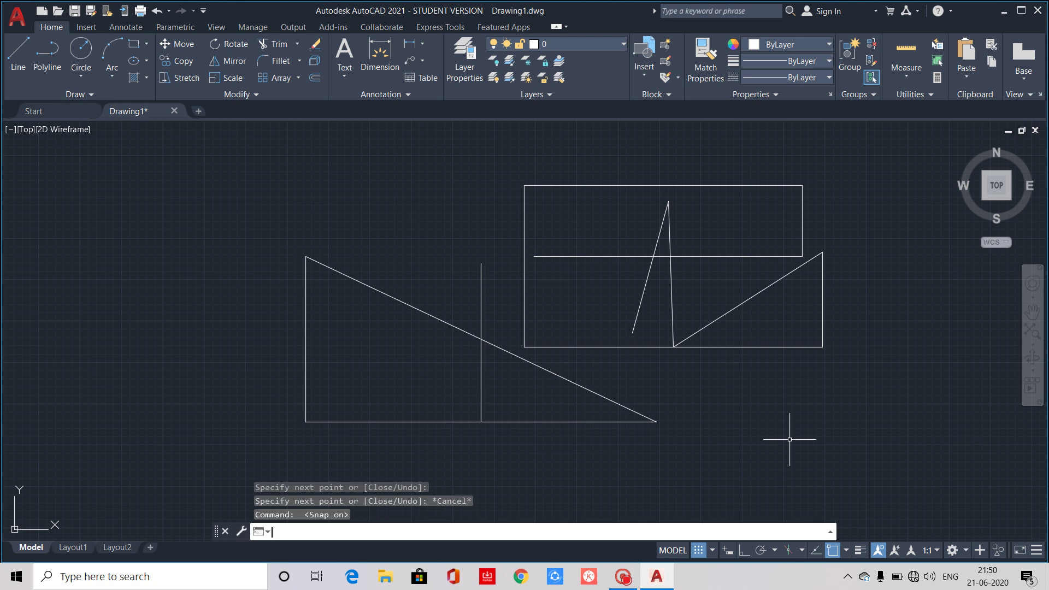
{"action": "key", "text": "F9"}
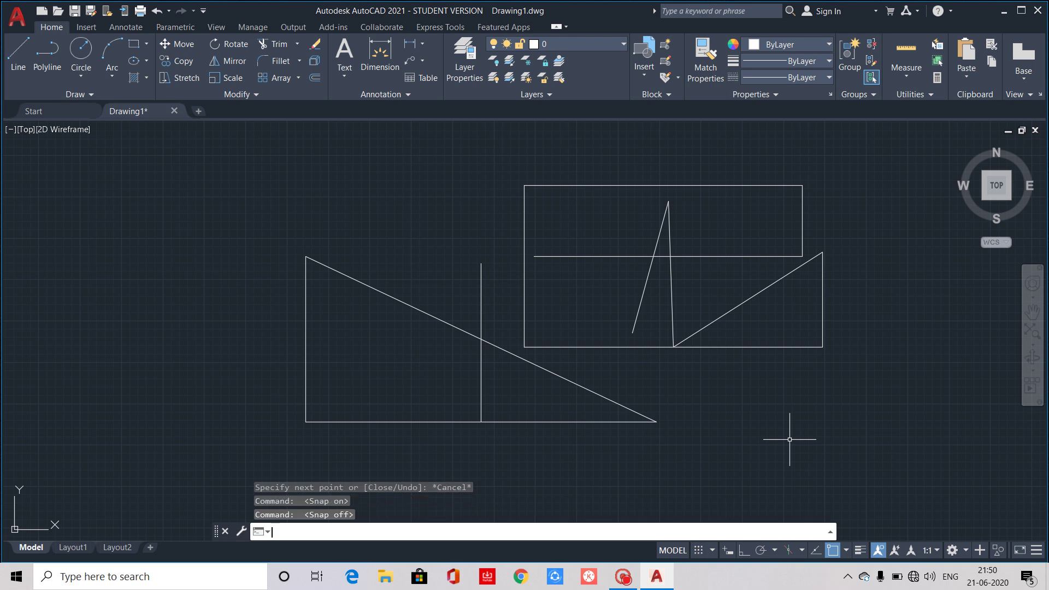
{"action": "key", "text": "F9"}
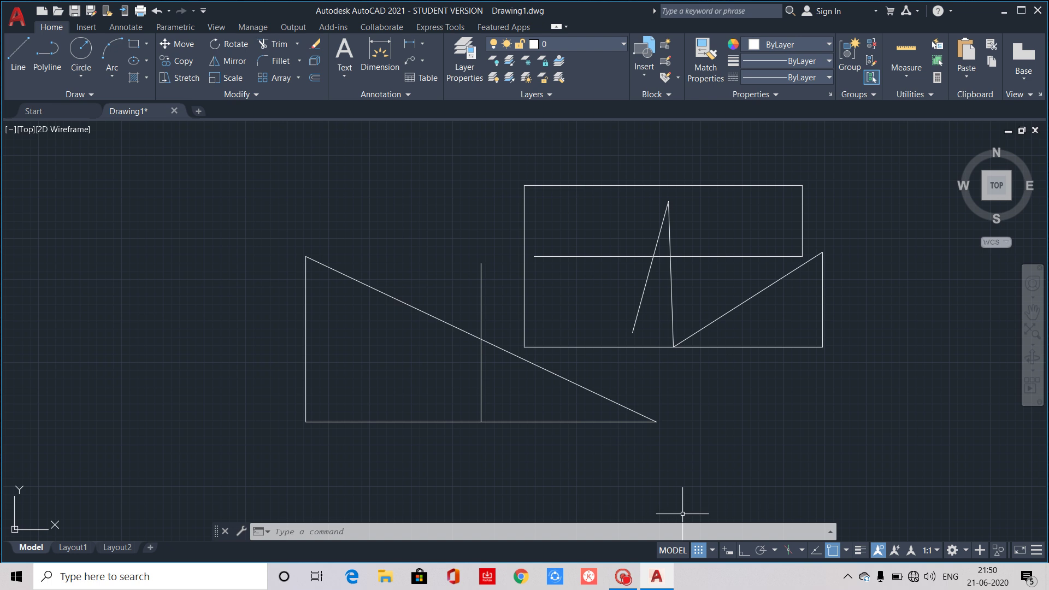
- Review the grid snap settings in Drafting Settings, and close the dialog without changes
{"action": "left_click", "coordinate": [711, 551]}
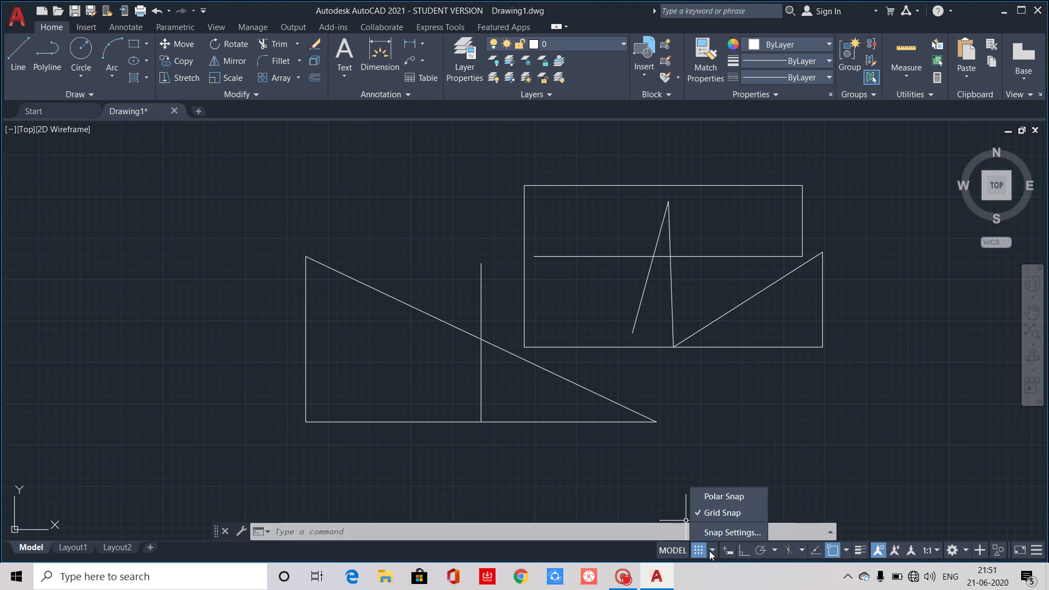
{"action": "left_click", "coordinate": [726, 531]}
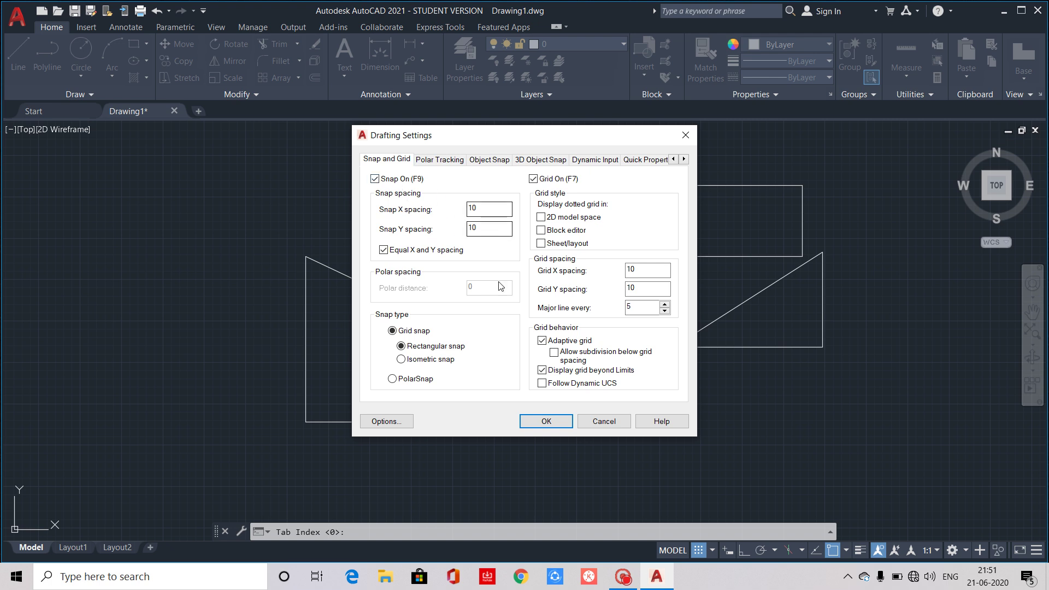
{"action": "left_click", "coordinate": [685, 135]}
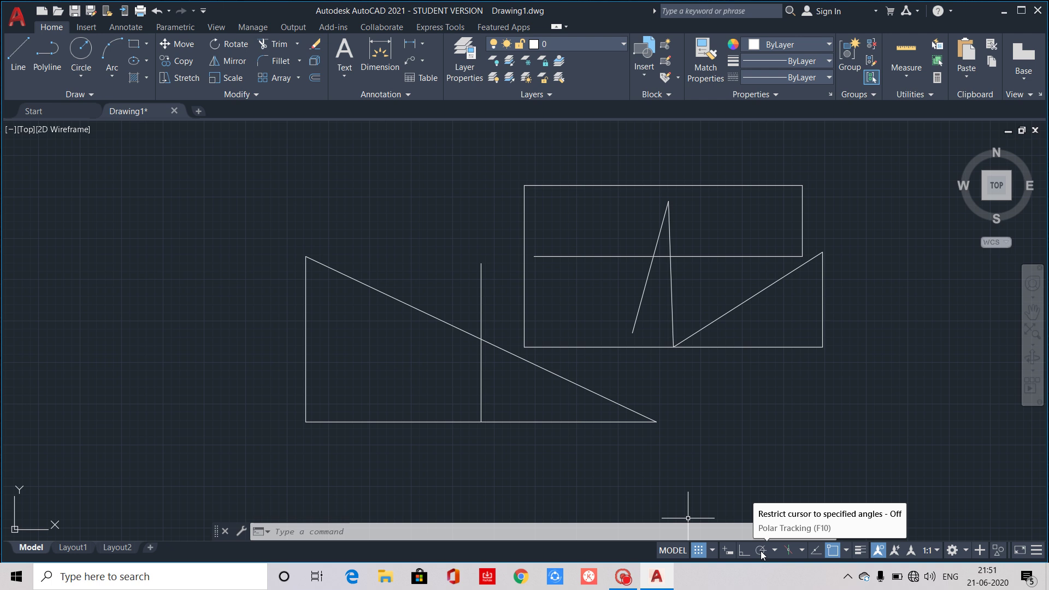
- Turn polar tracking on and draw a single slanted line beside the triangle's vertical side, rising away from its start point
{"action": "key", "text": "F10"}
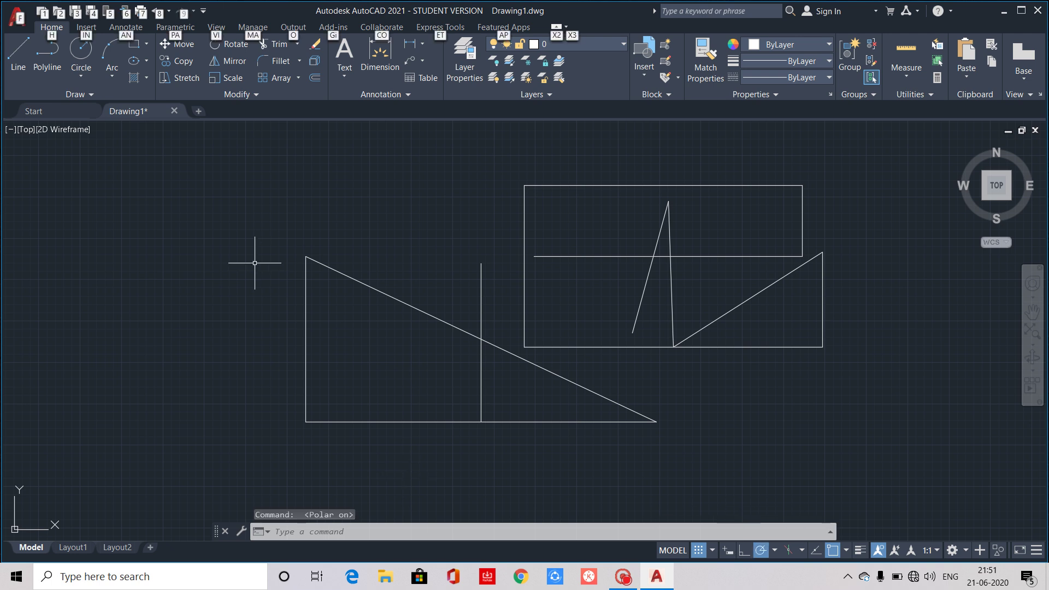
{"action": "left_click", "coordinate": [10, 75]}
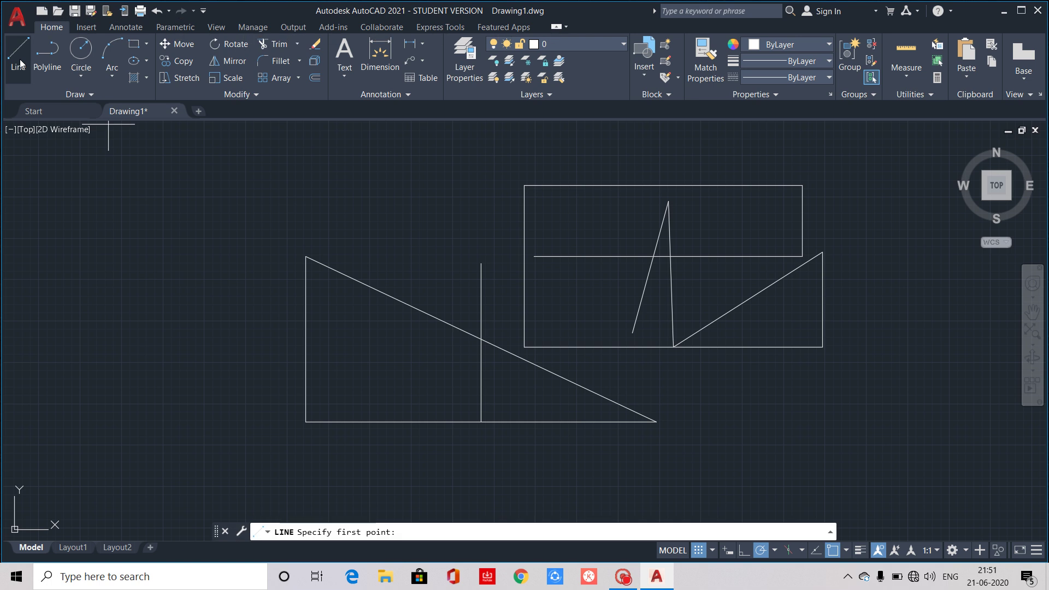
{"action": "left_click", "coordinate": [84, 331]}
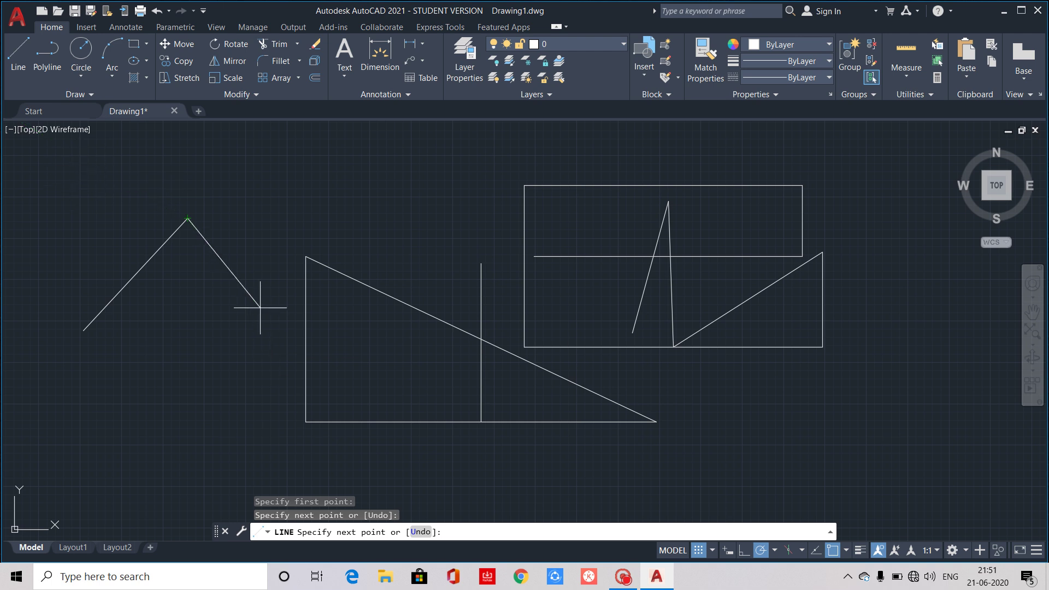
{"action": "key", "text": "Escape"}
- Draw a horizontal line below the slanted line with polar tracking, continue it vertically upward from its end, and end the Line command
{"action": "left_click", "coordinate": [18, 60]}
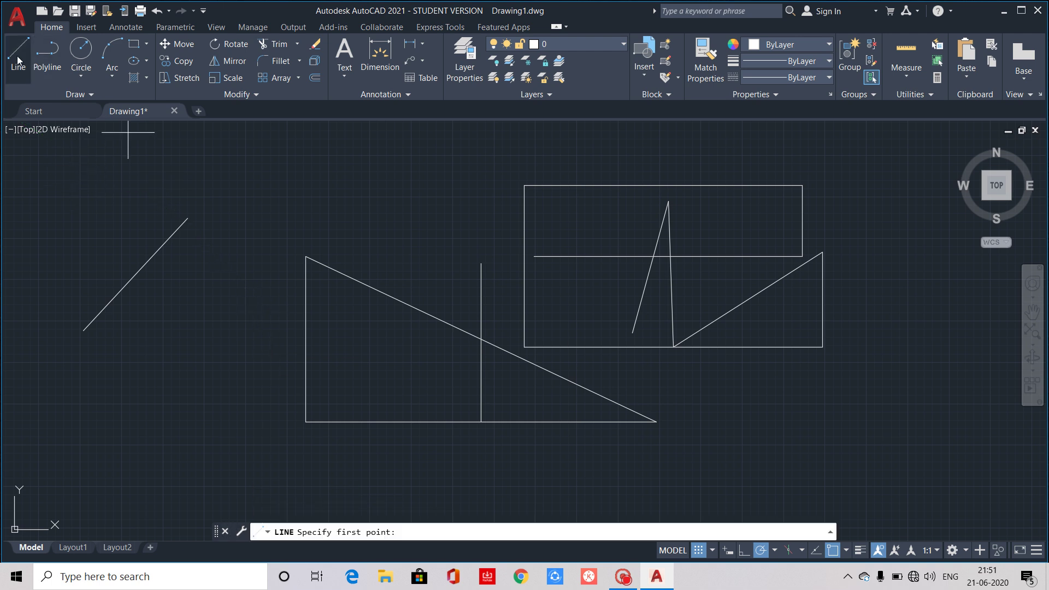
{"action": "left_click", "coordinate": [66, 461]}
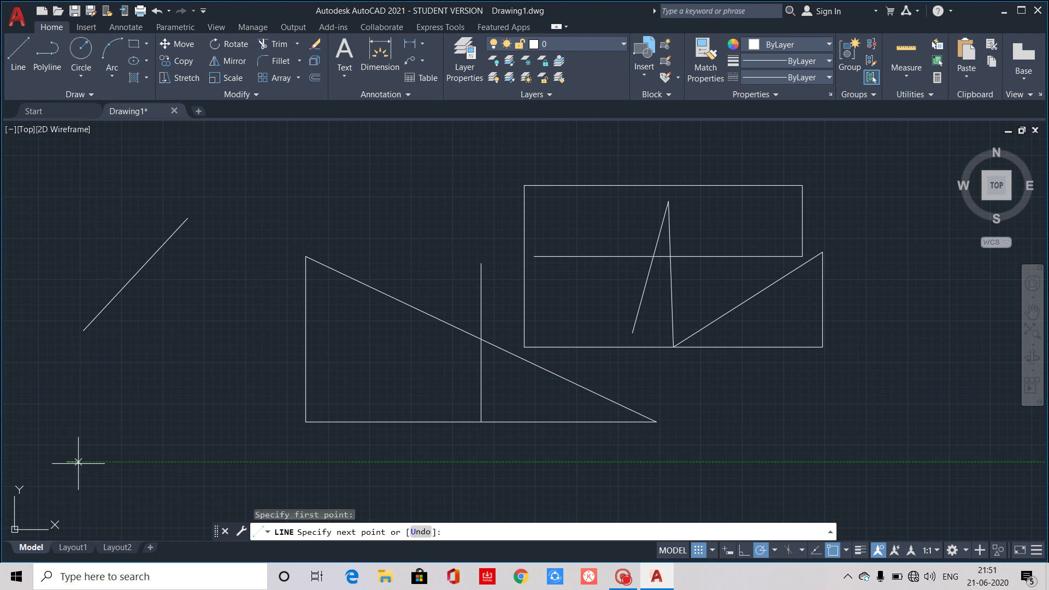
{"action": "left_click", "coordinate": [250, 462]}
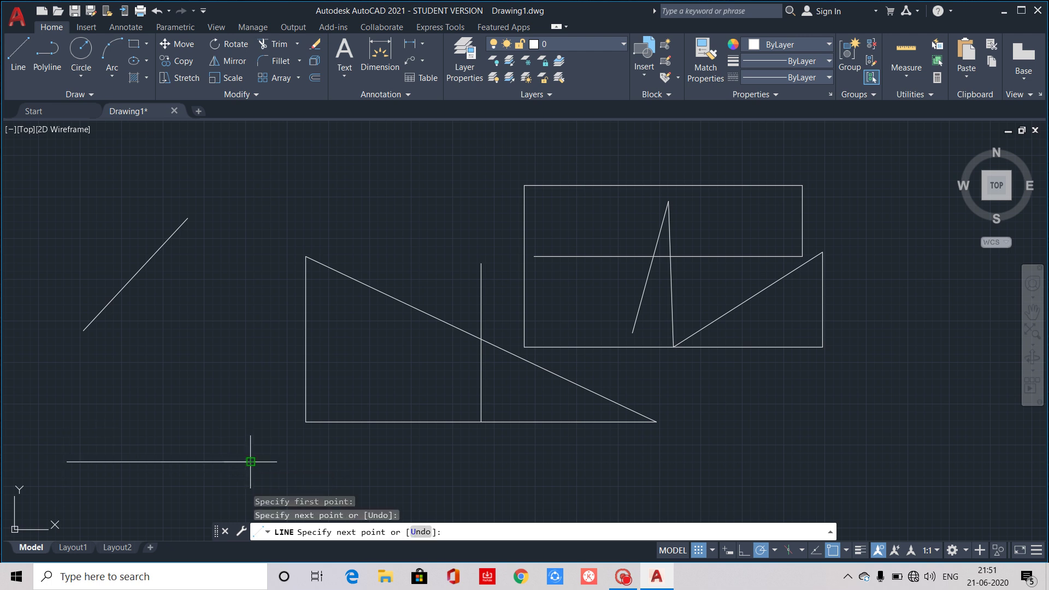
{"action": "left_click", "coordinate": [250, 326]}
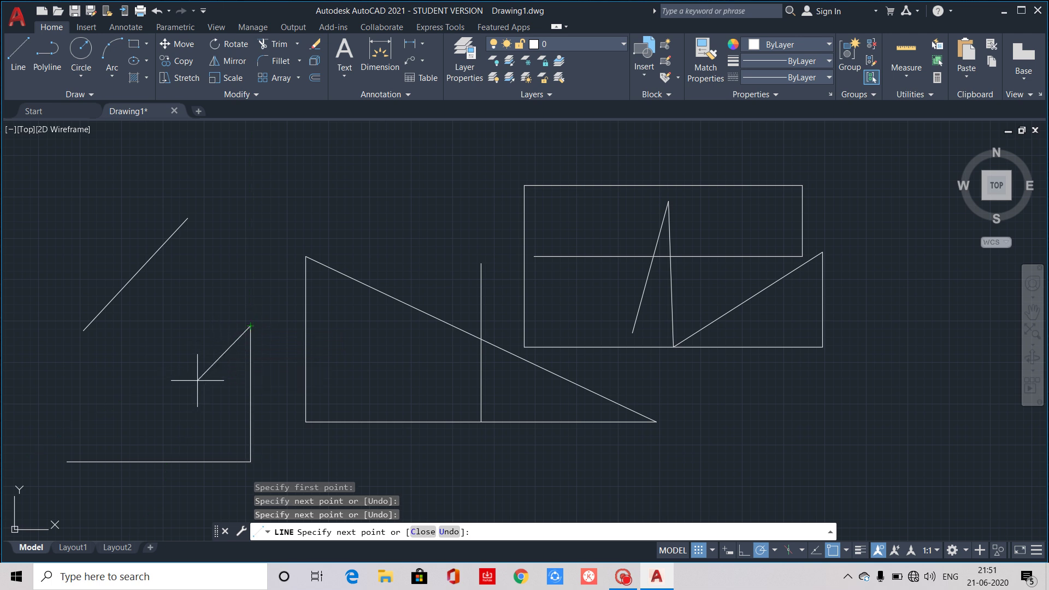
{"action": "key", "text": "Escape"}
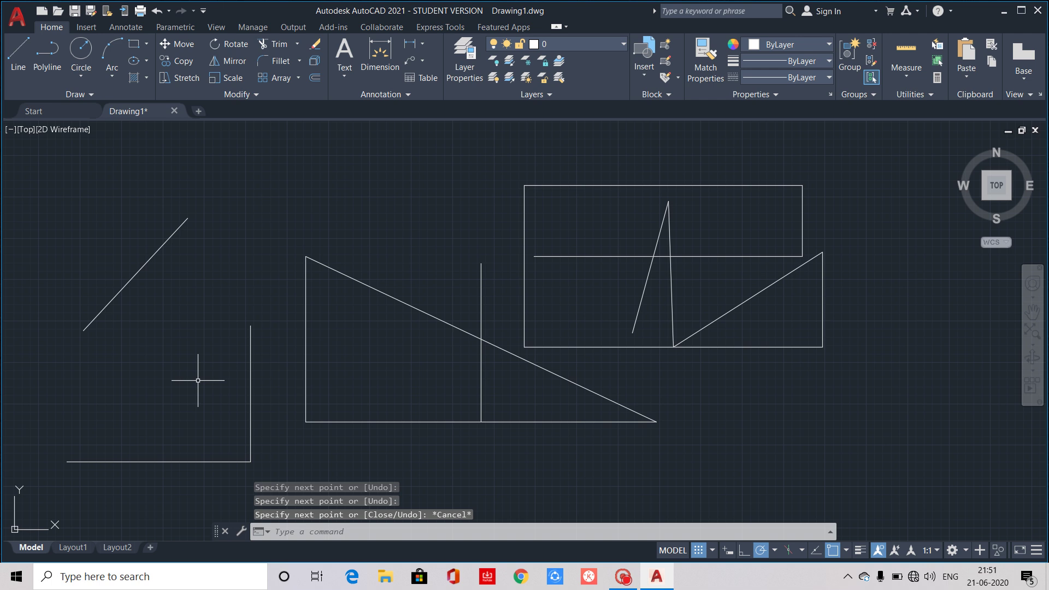
- Review the available polar tracking angle increments and close the list without changing the selection
{"action": "left_click", "coordinate": [774, 549]}
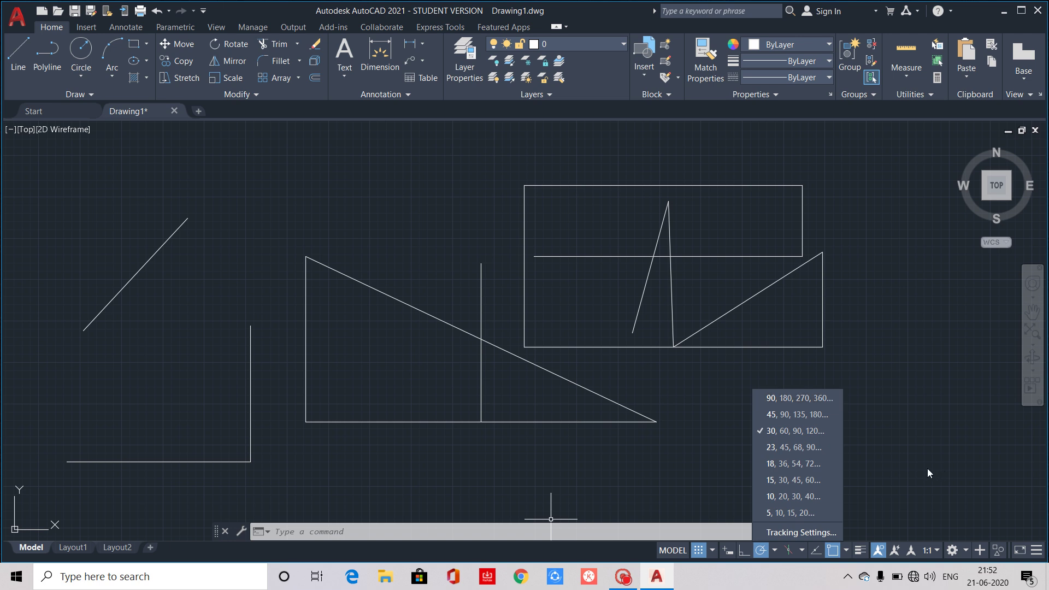
{"action": "key", "text": "Escape"}
{"action": "key", "text": "Escape"}
{"action": "left_click", "coordinate": [934, 390]}
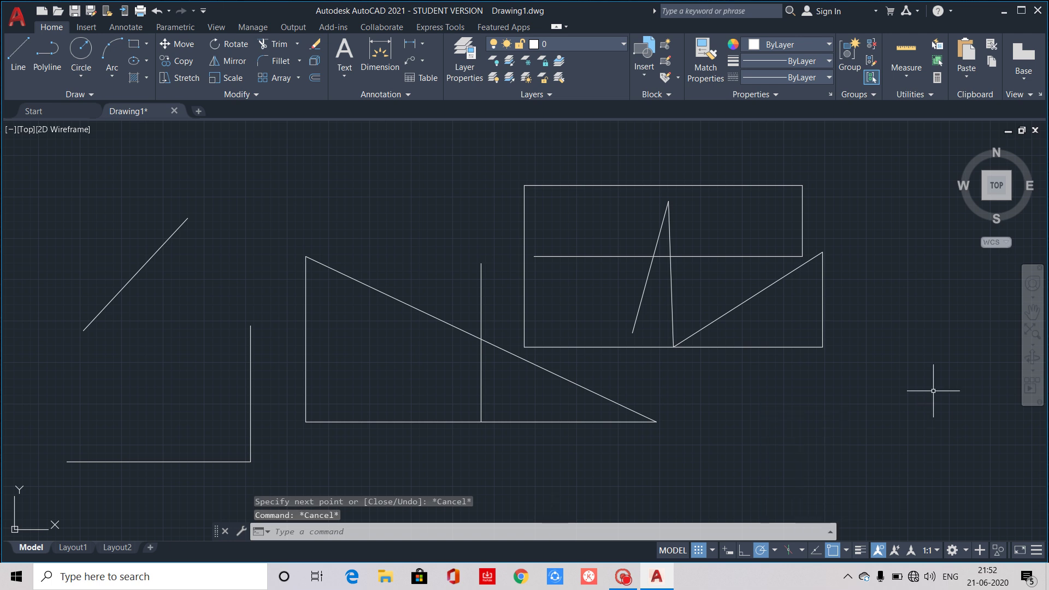
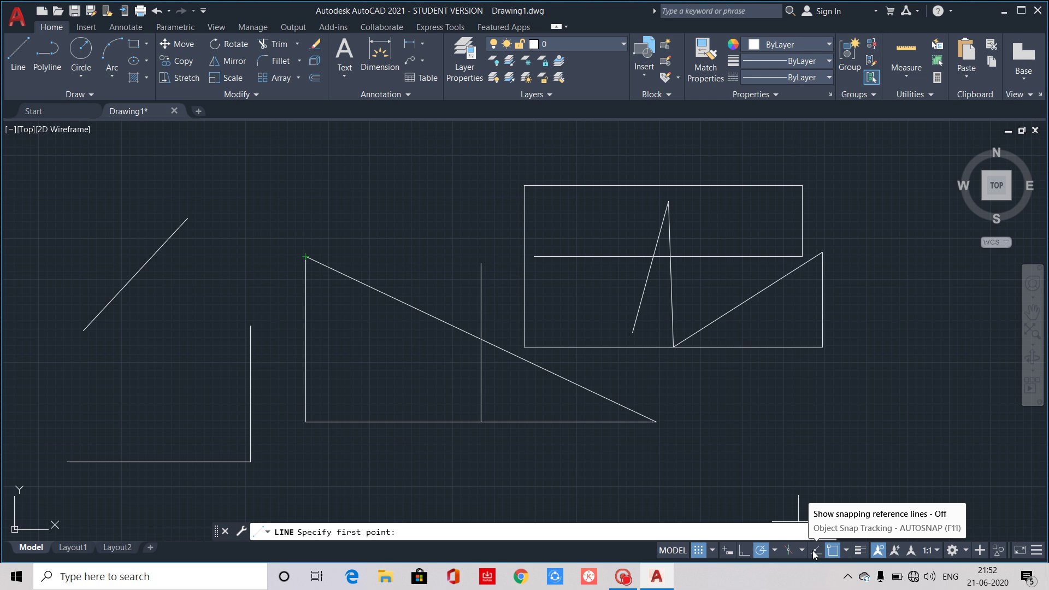
- Toggle object snap tracking on and off again, start a line near the triangle's upper corner, and cancel it
{"action": "left_click", "coordinate": [814, 550]}
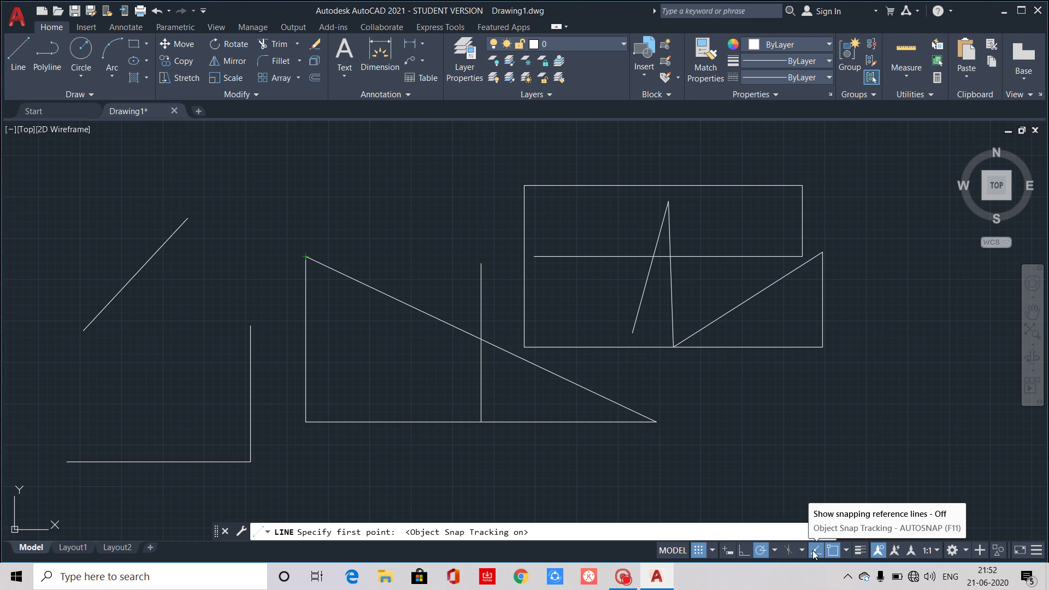
{"action": "left_click", "coordinate": [814, 551]}
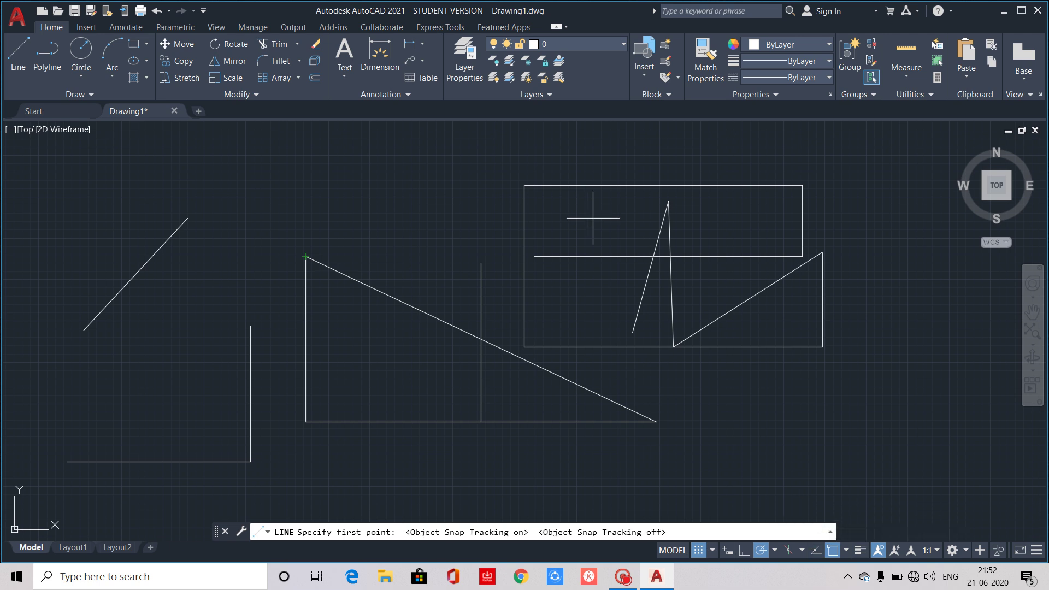
{"action": "left_click", "coordinate": [270, 251]}
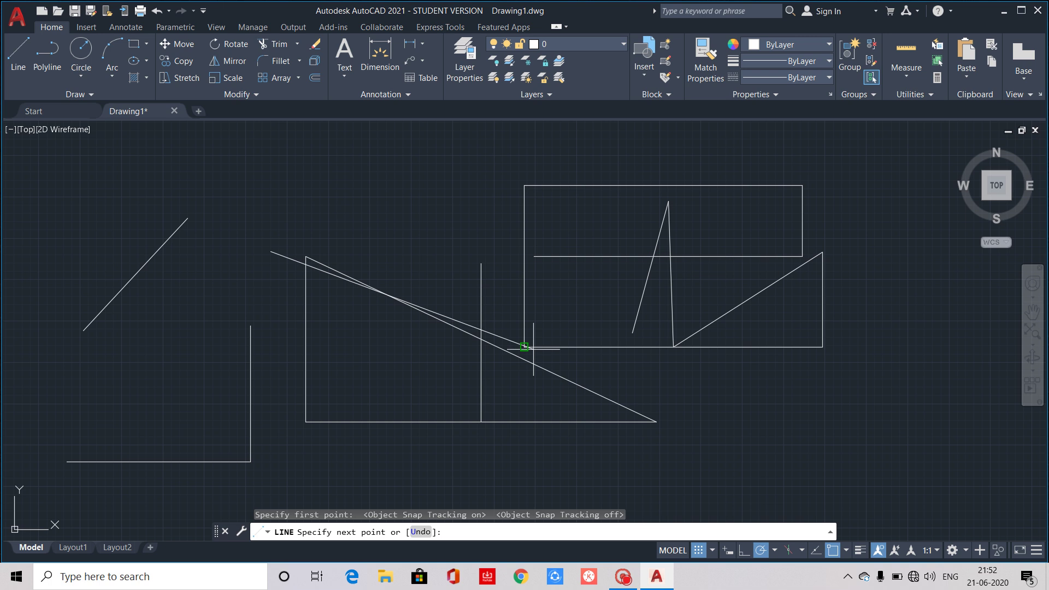
{"action": "key", "text": "Escape"}
- Erase the triangle's base and hypotenuse, the vertical line crossing them, and the lower, inner and slanted lines of the boxes
{"action": "left_click_drag", "start_coordinate": [766, 446], "coordinate": [613, 164]}
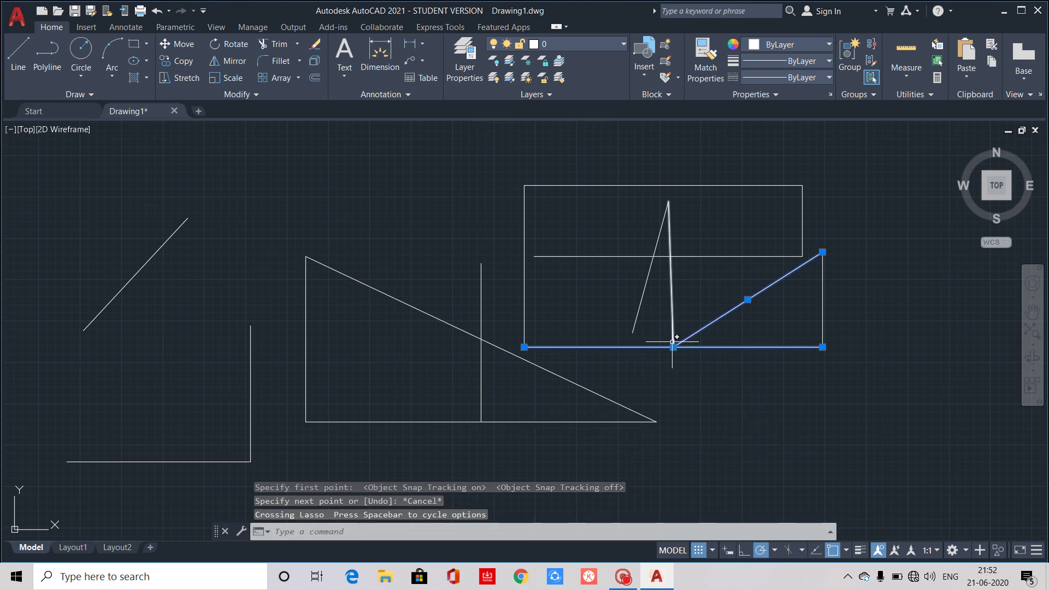
{"action": "key", "text": "Delete"}
{"action": "mouse_move", "coordinate": [702, 442]}
{"action": "left_mouse_down"}
{"action": "mouse_move", "coordinate": [679, 374]}
{"action": "mouse_move", "coordinate": [492, 204]}
{"action": "left_mouse_up"}
{"action": "key", "text": "Delete"}
{"action": "mouse_move", "coordinate": [675, 448]}
{"action": "left_mouse_down"}
{"action": "mouse_move", "coordinate": [604, 286]}
{"action": "mouse_move", "coordinate": [524, 256]}
{"action": "mouse_move", "coordinate": [511, 504]}
{"action": "mouse_move", "coordinate": [543, 519]}
{"action": "left_mouse_up"}
{"action": "key", "text": "Delete"}
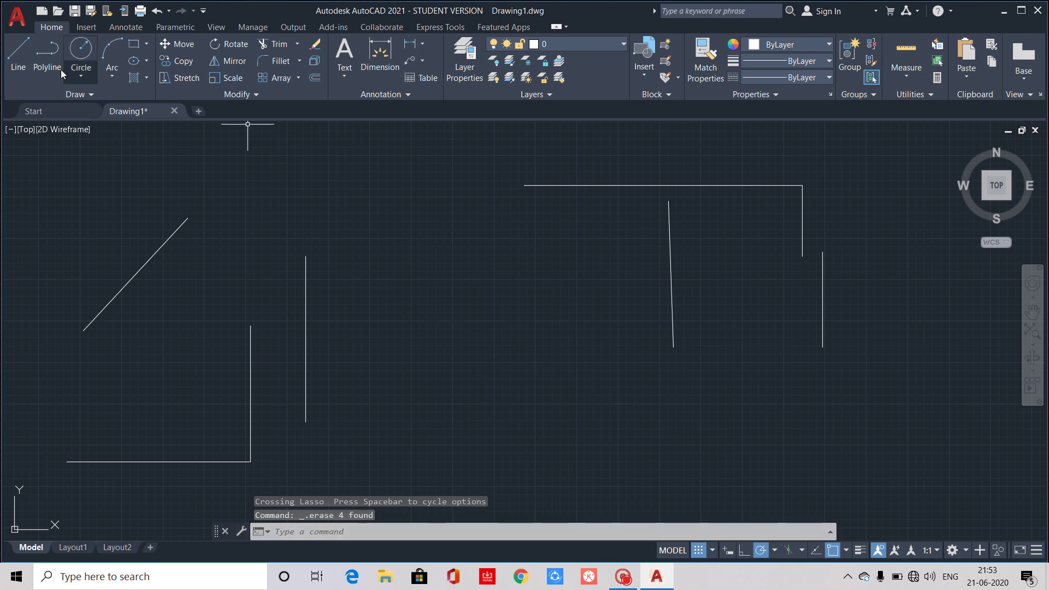
- Draw a vertical line in the cleared area with a slanted segment rising from its lower end, and end the Line command
{"action": "left_click", "coordinate": [21, 54]}
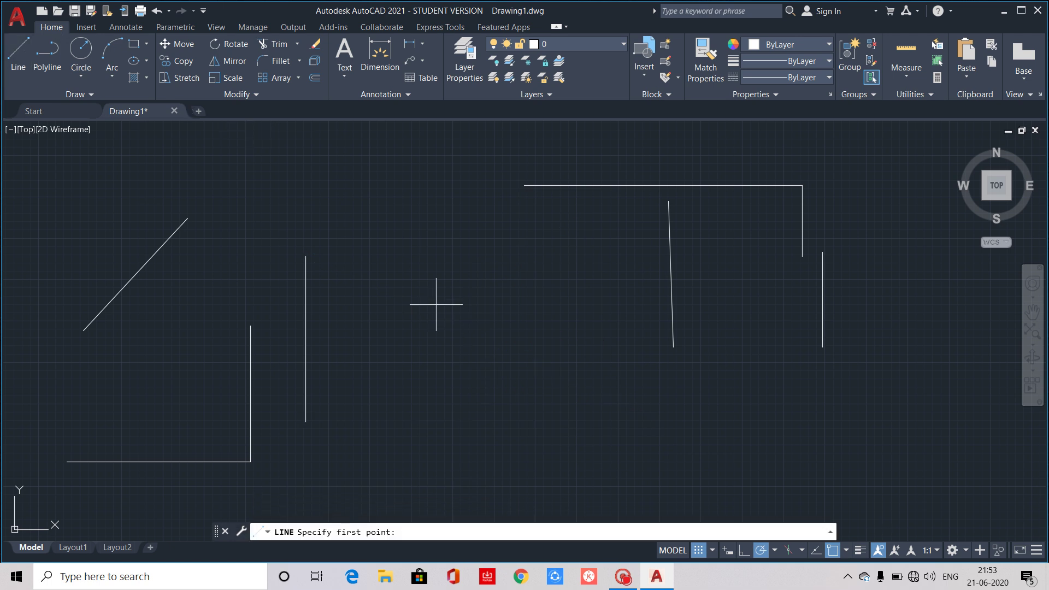
{"action": "left_click", "coordinate": [408, 313]}
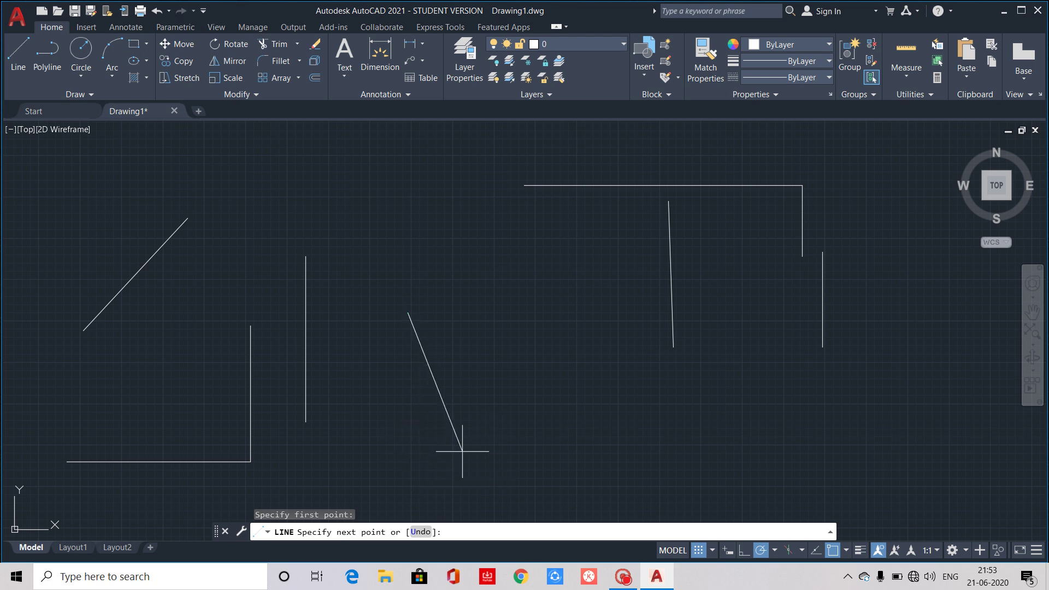
{"action": "left_click", "coordinate": [408, 471]}
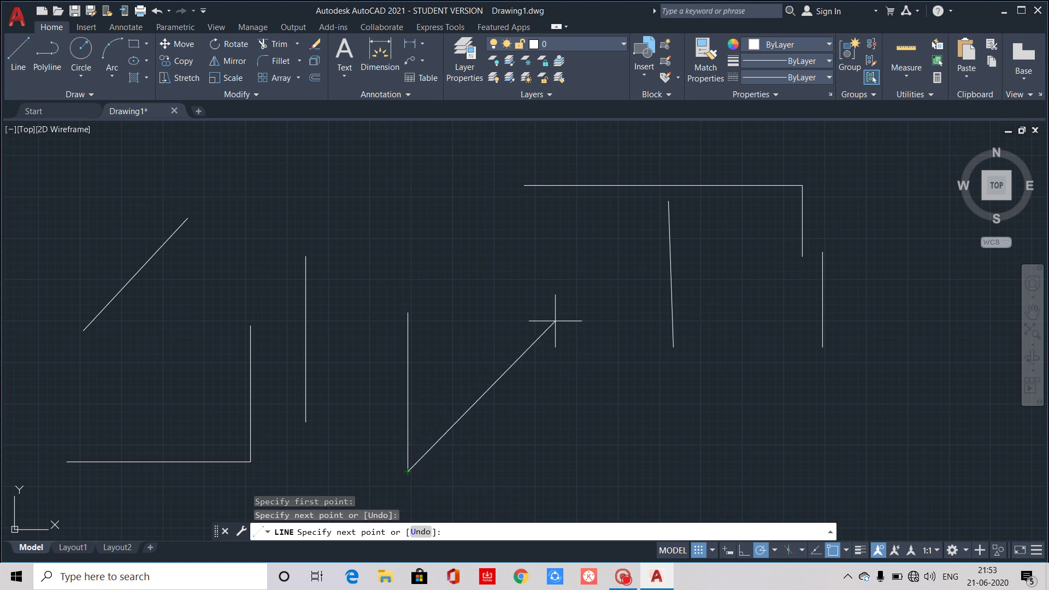
{"action": "left_click", "coordinate": [573, 298]}
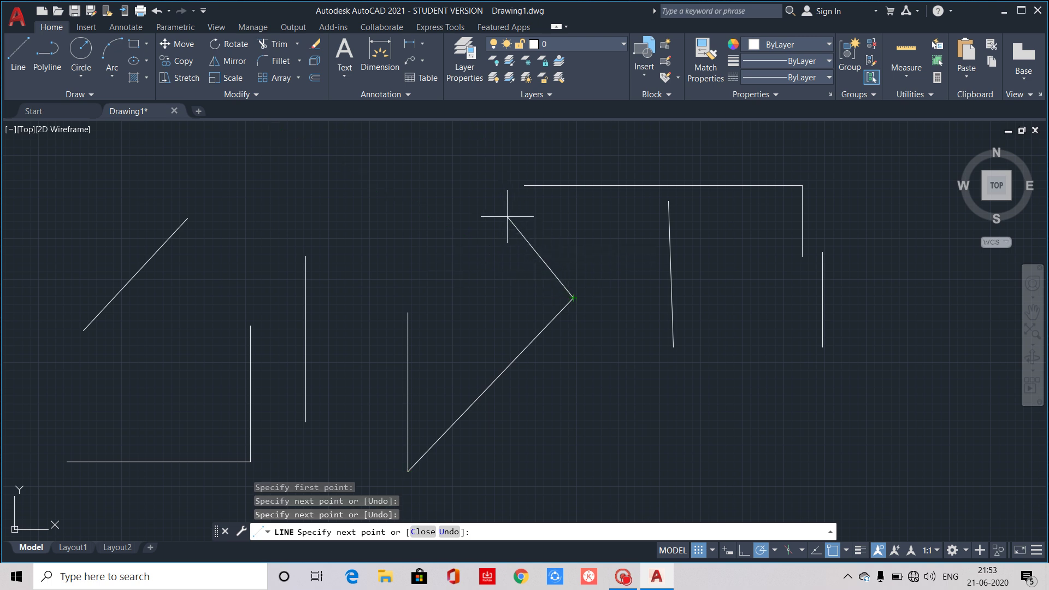
{"action": "key", "text": "Escape"}
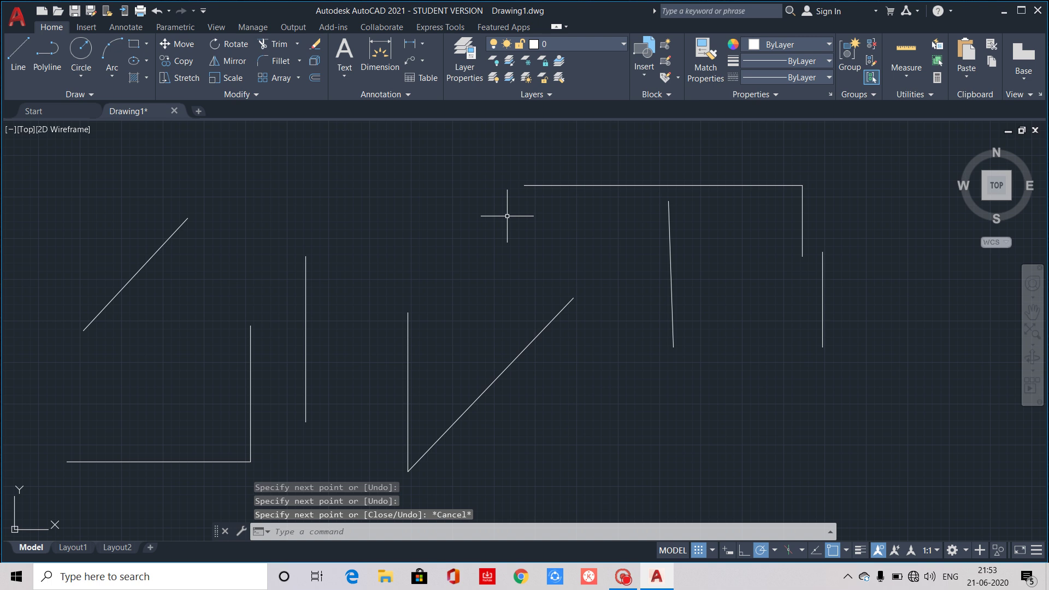
- Review the polar tracking angle list, and toggle object snap tracking on, off and on again, leaving it on
{"action": "left_click", "coordinate": [773, 550]}
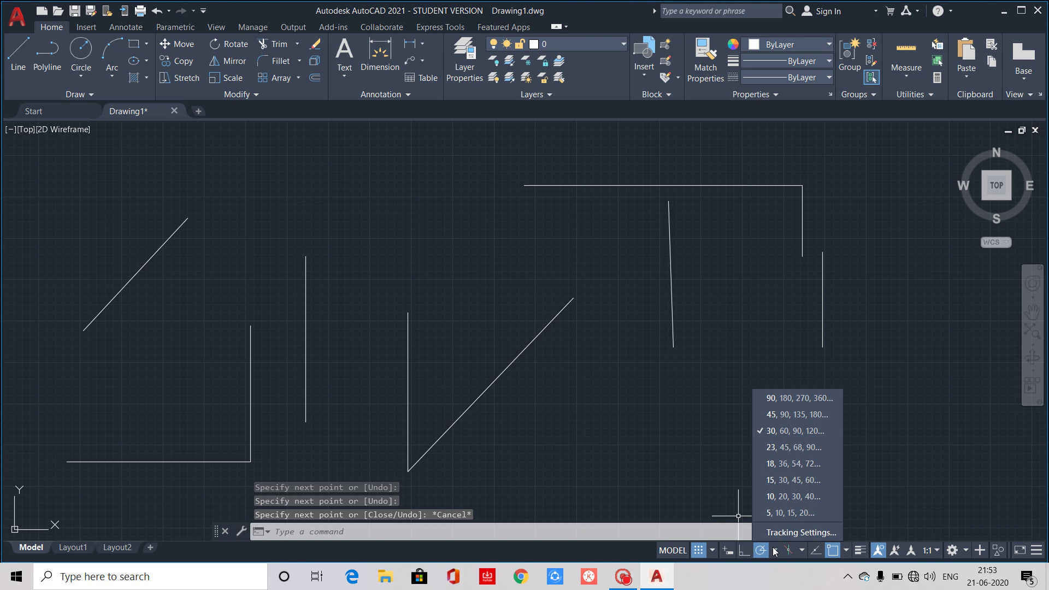
{"action": "left_click", "coordinate": [814, 550]}
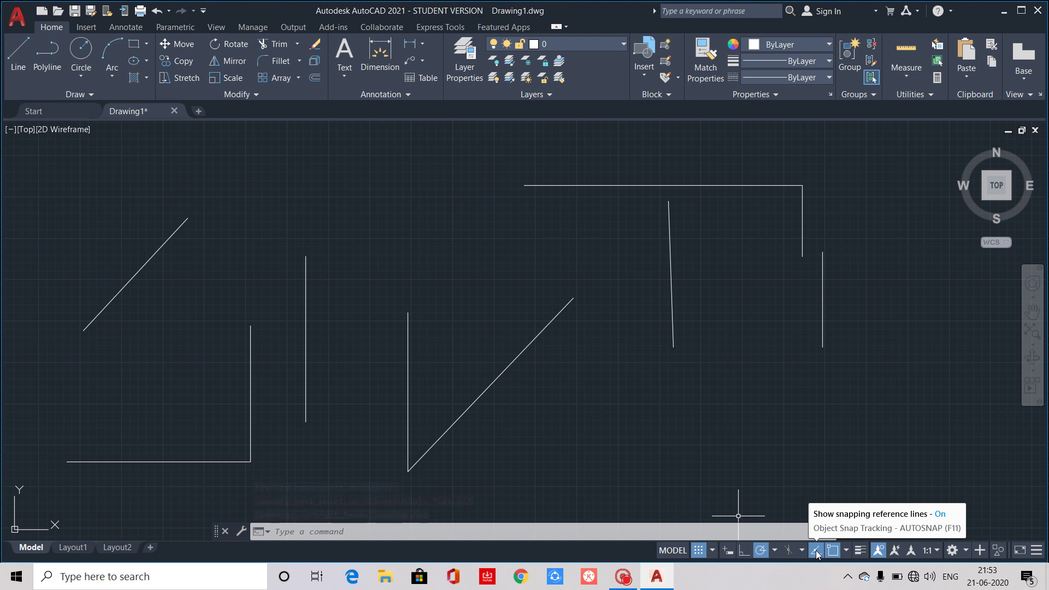
{"action": "left_click", "coordinate": [815, 549]}
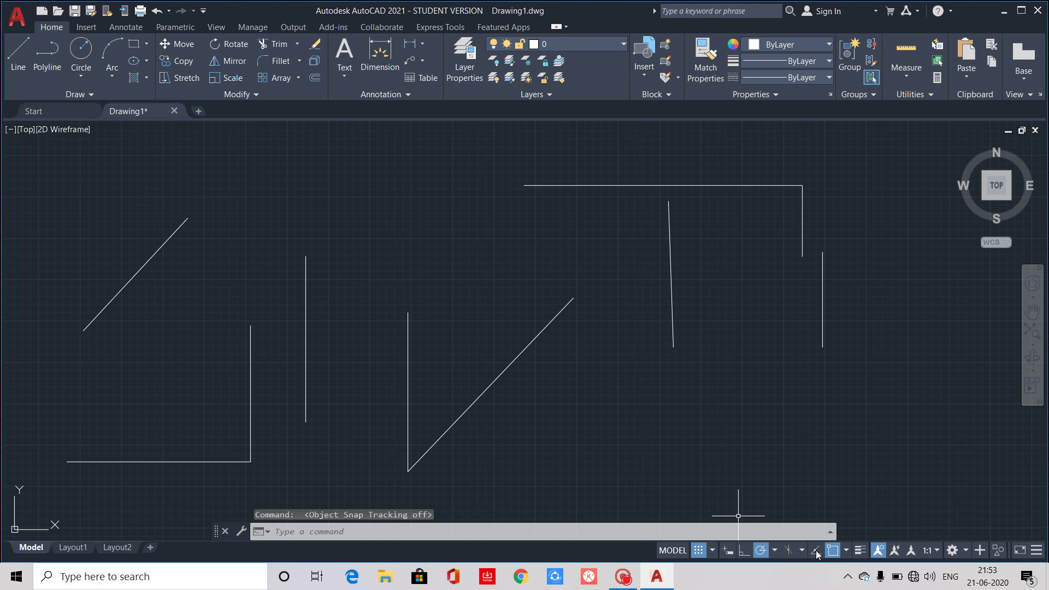
{"action": "left_click", "coordinate": [814, 551]}
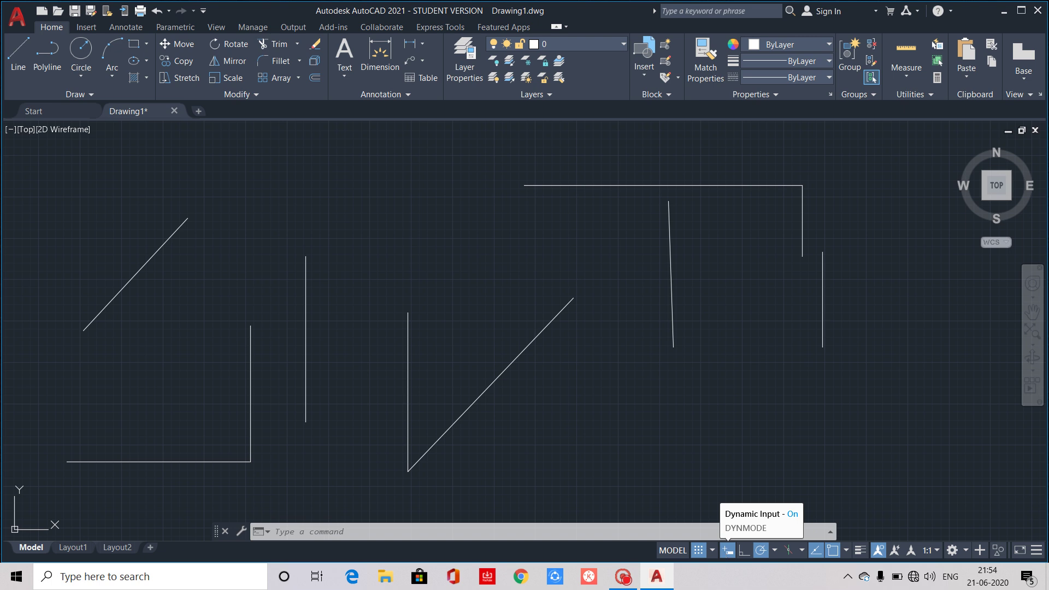
- Start a line above the V-shaped lines with dynamic input on, turn dynamic input off partway through, and cancel the line
{"action": "left_click", "coordinate": [18, 54]}
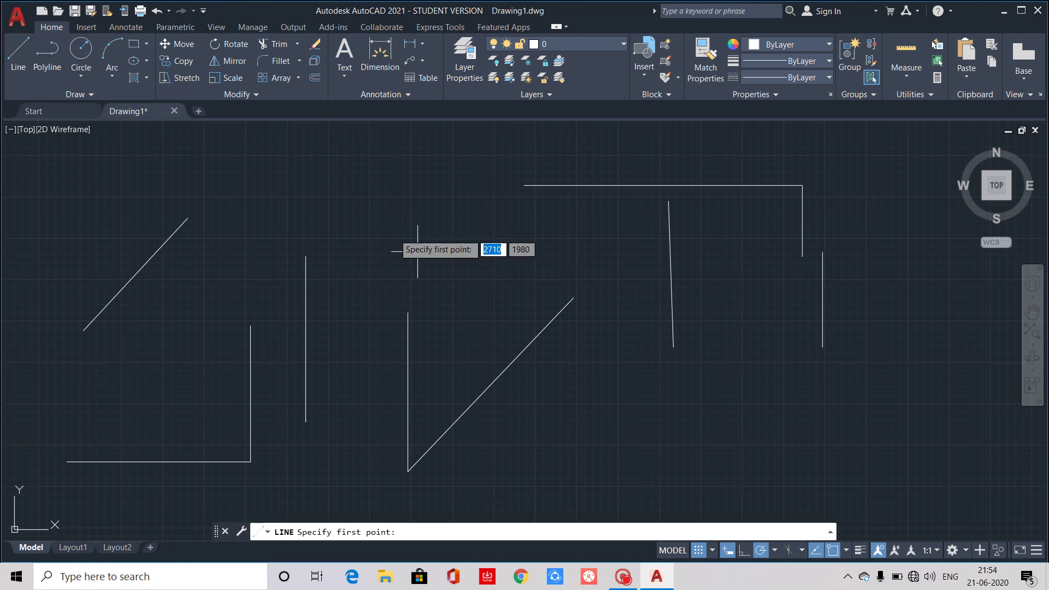
{"action": "left_click", "coordinate": [384, 250]}
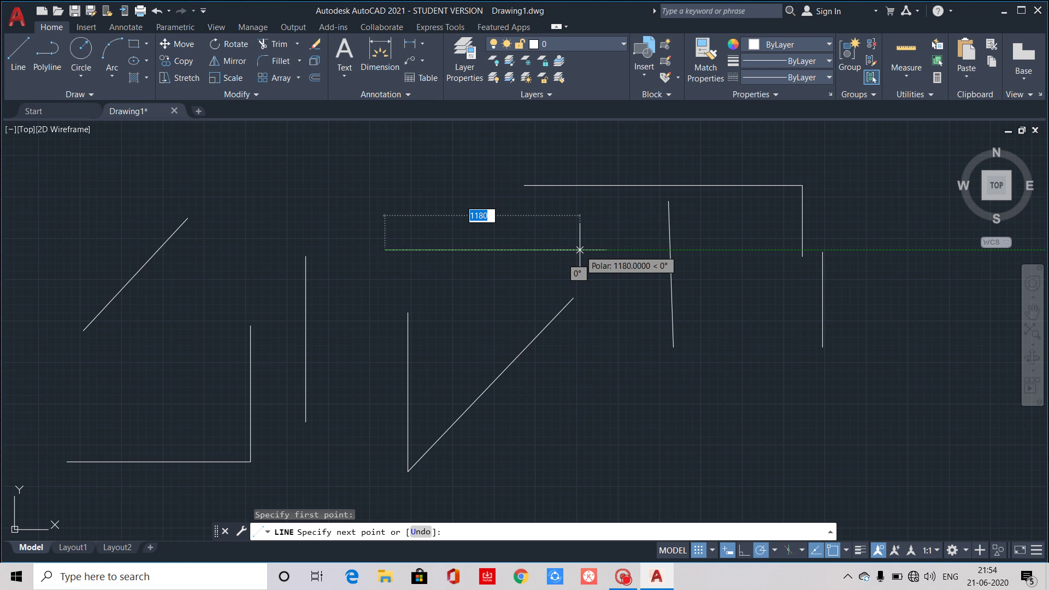
{"action": "key", "text": "F12"}
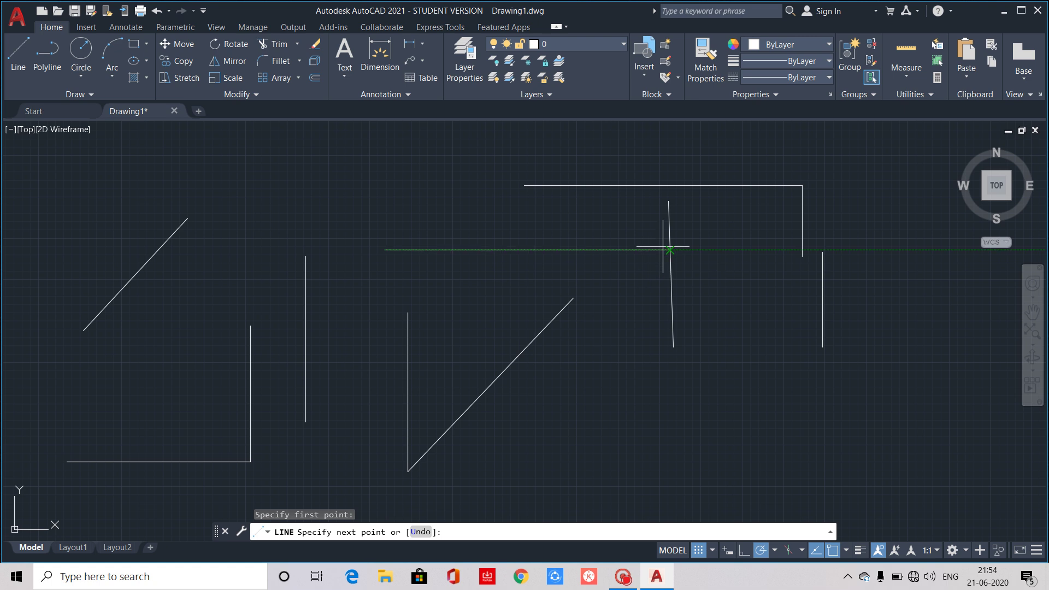
{"action": "key", "text": "Escape"}
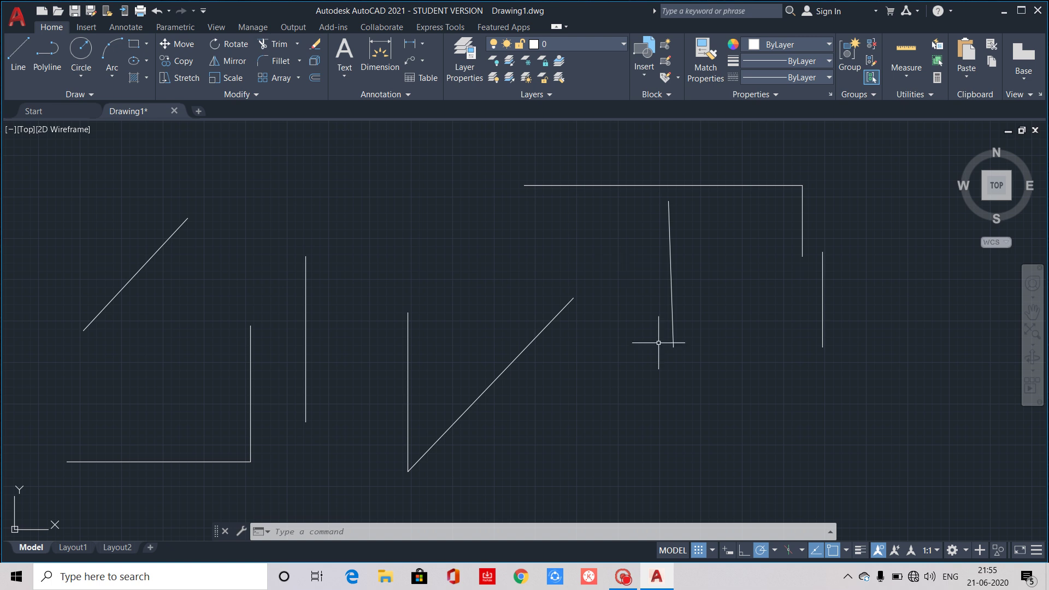
{"action": "left_click", "coordinate": [623, 576]}
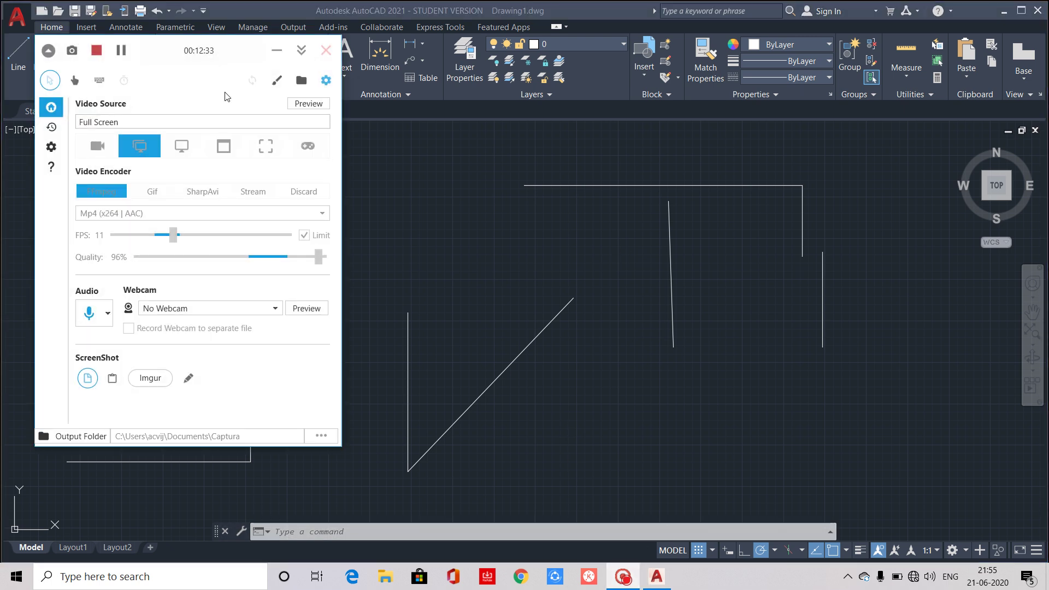
{"action": "left_click", "coordinate": [121, 50]}
{"action": "left_click", "coordinate": [121, 50]}
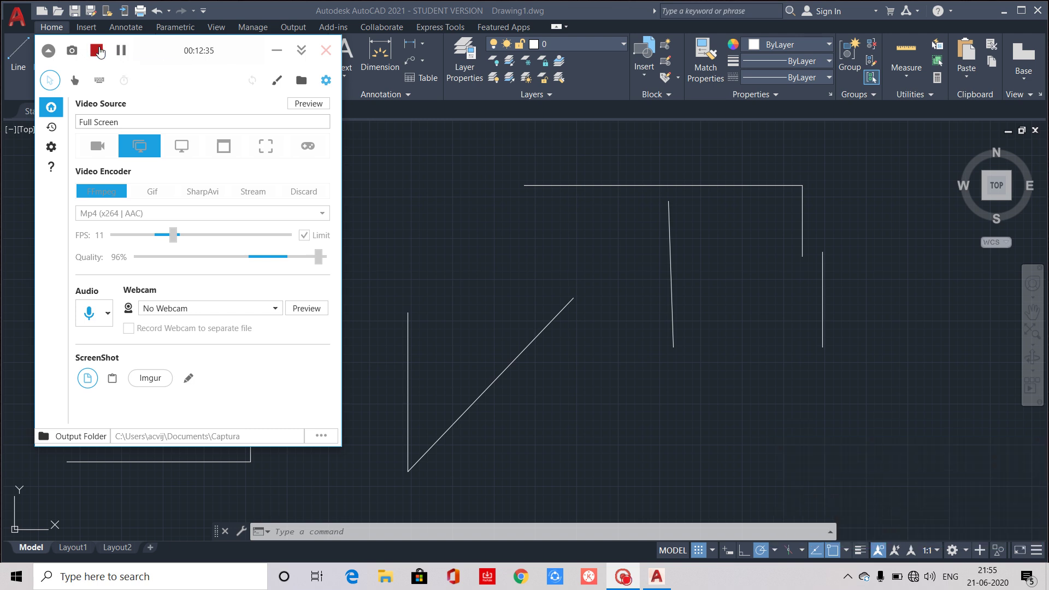